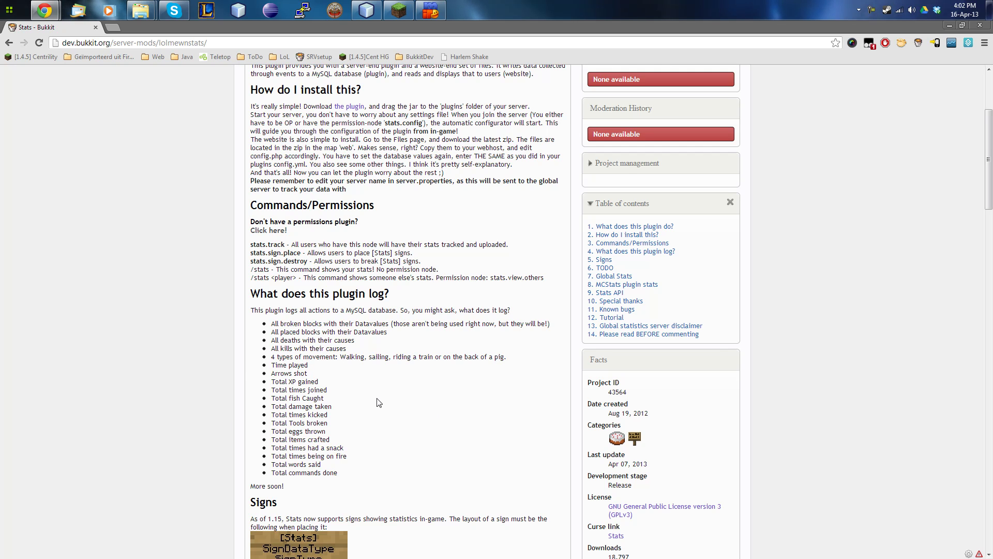
Download the newest Stats.jar (v1.18) from the BukkitDev Files list and keep it.
scroll(451, 412, "down", 3)
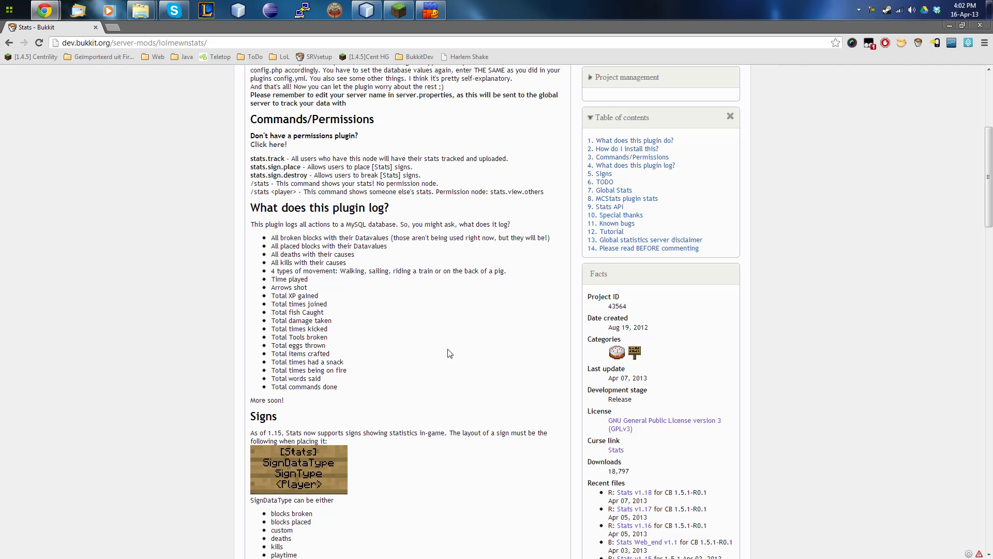
scroll(217, 344, "up", 9)
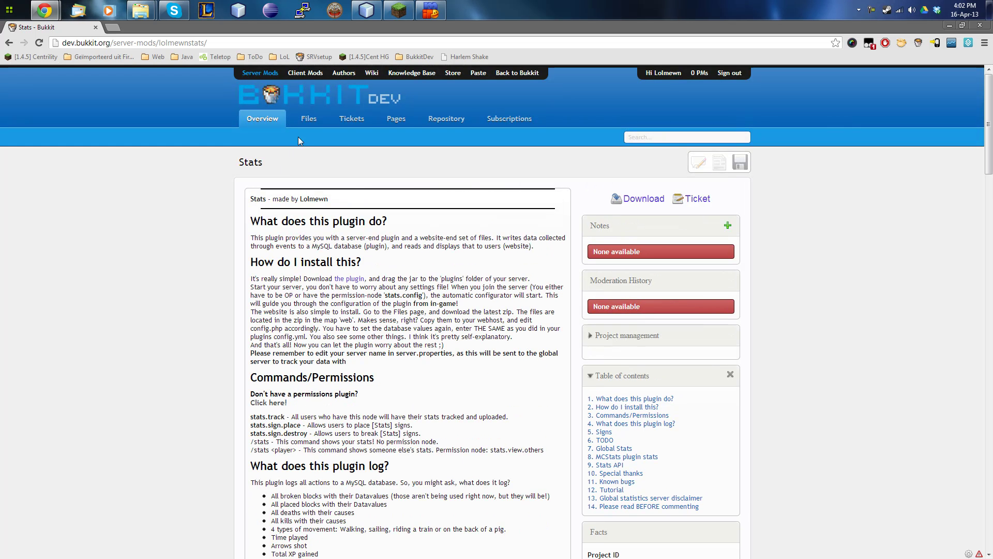
left_click(285, 132)
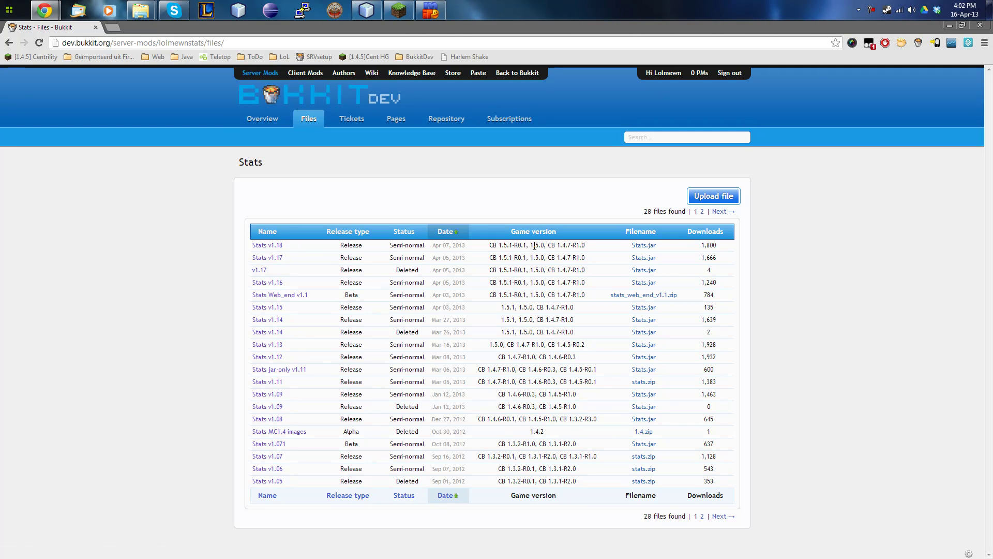
left_click(644, 245)
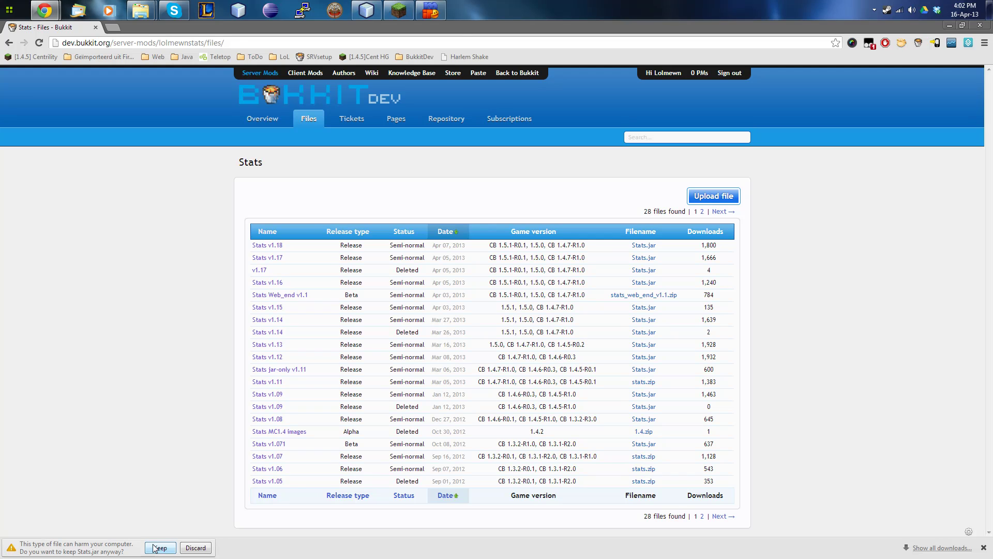
left_click(160, 548)
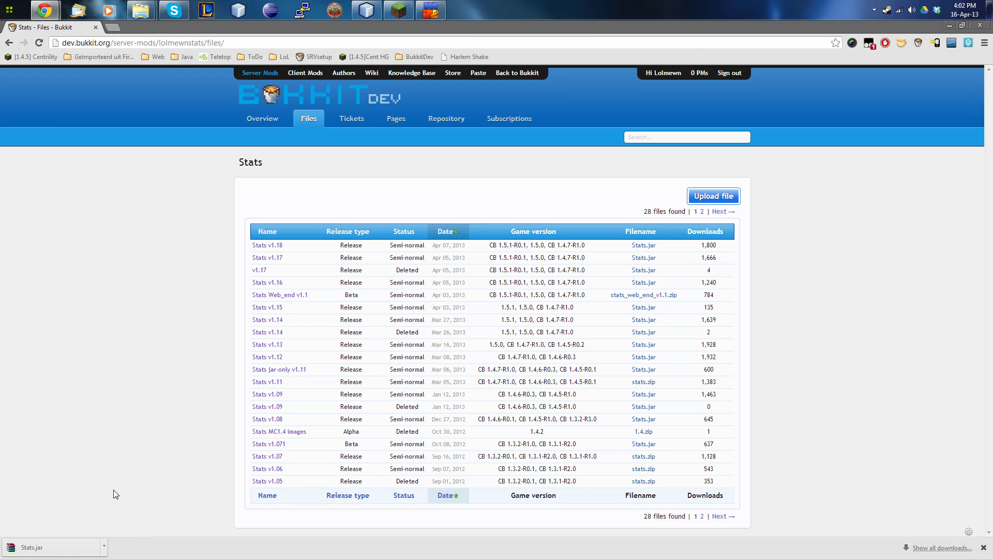
Copy the downloaded Stats.jar into the tutorial server's plugins folder, then return to the server folder.
mouse_move(141, 11)
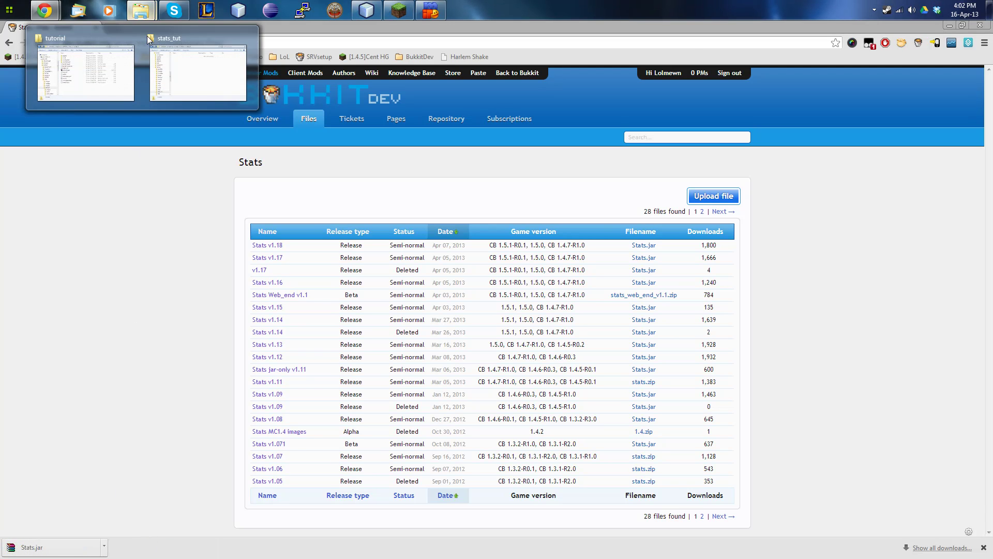
left_click(149, 39)
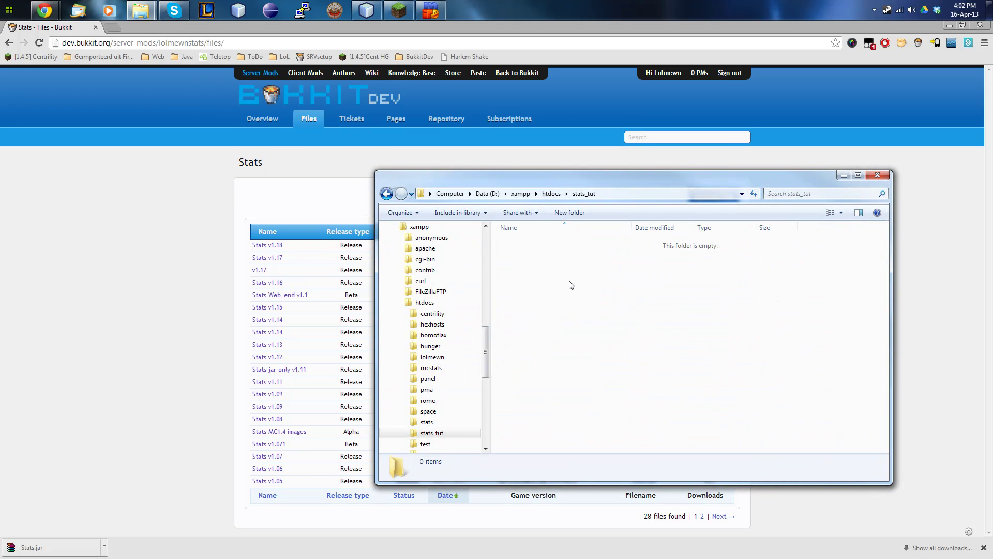
mouse_move(141, 11)
left_click(78, 52)
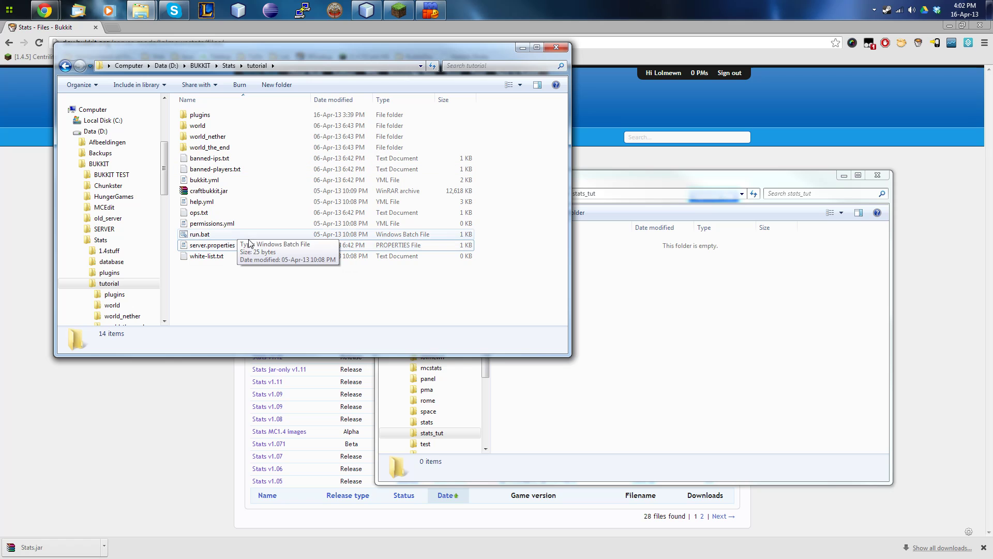
left_click(233, 191)
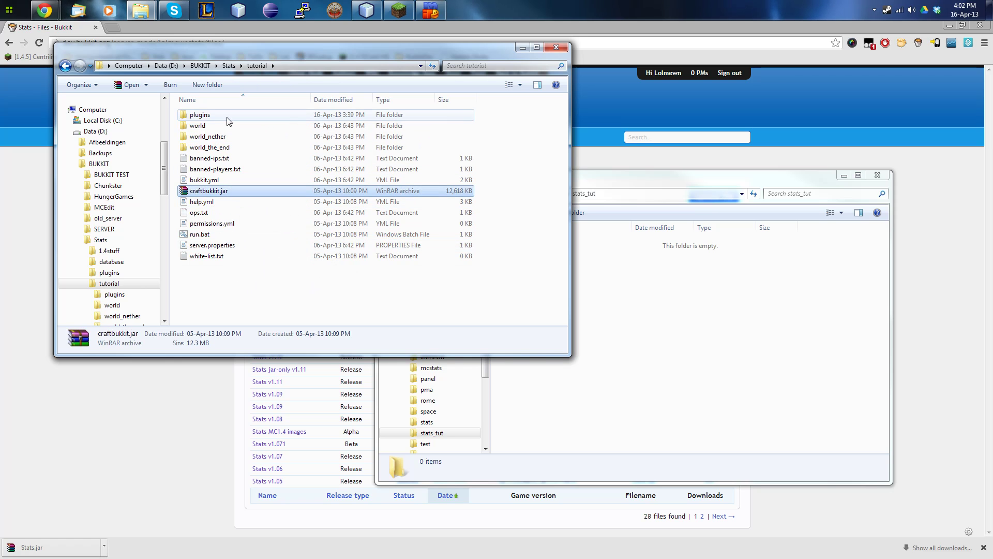
left_click(206, 116)
double_click(210, 119)
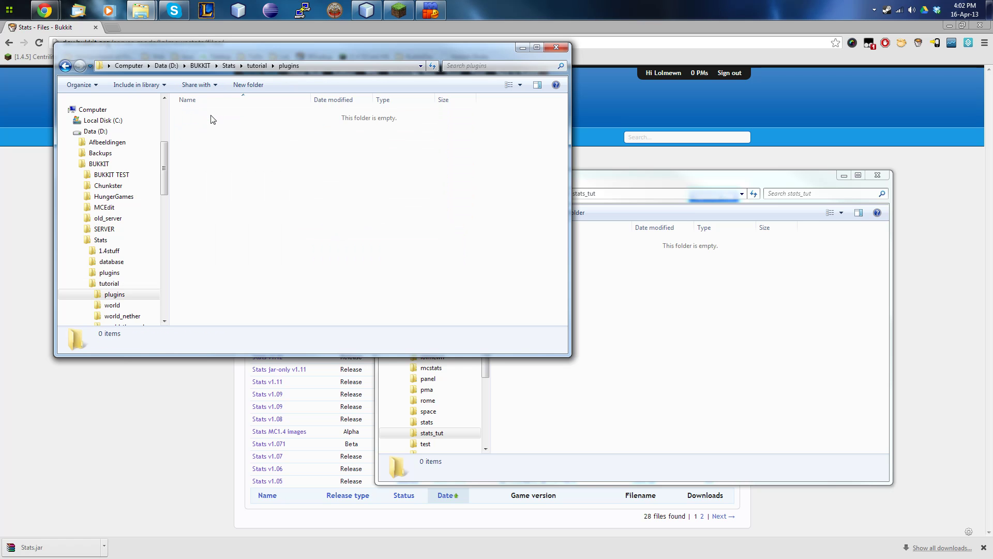
left_click_drag(52, 547, 287, 216)
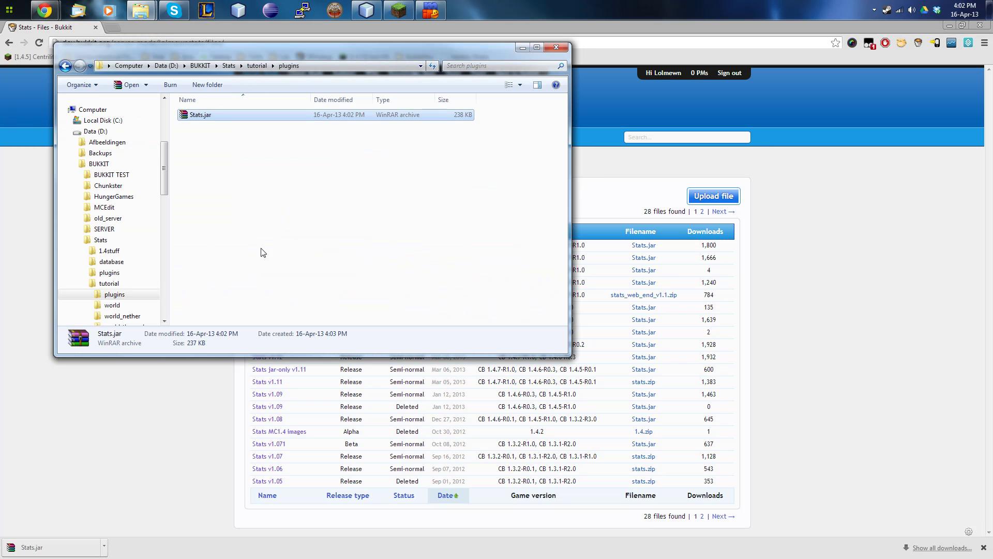
left_click(253, 67)
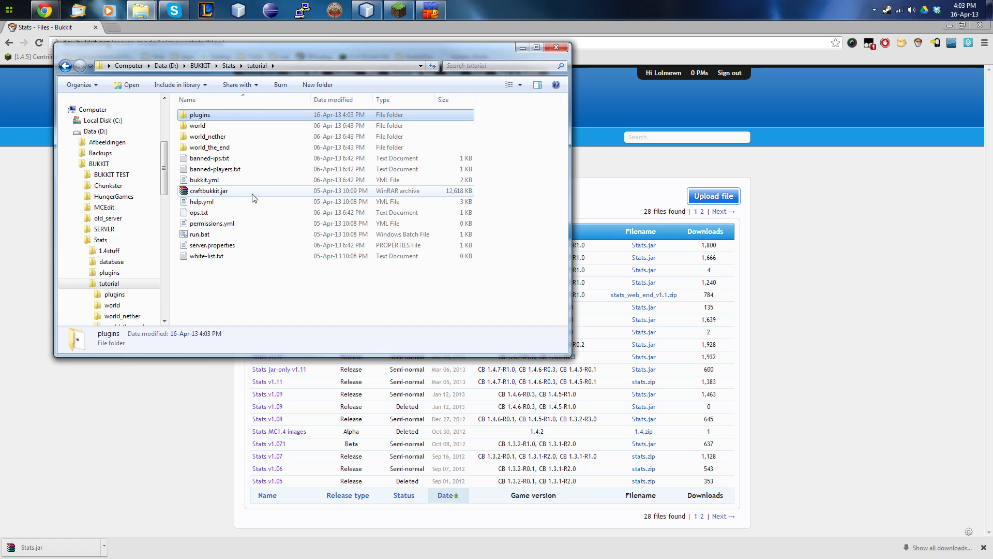
Start the CraftBukkit server with run.bat and join the Local server in Minecraft.
double_click(231, 233)
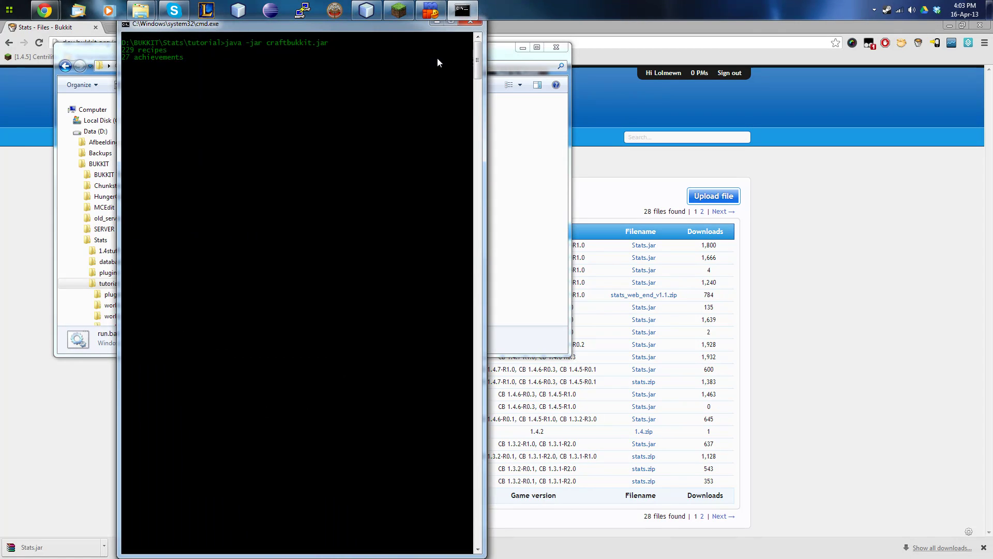
left_click(405, 11)
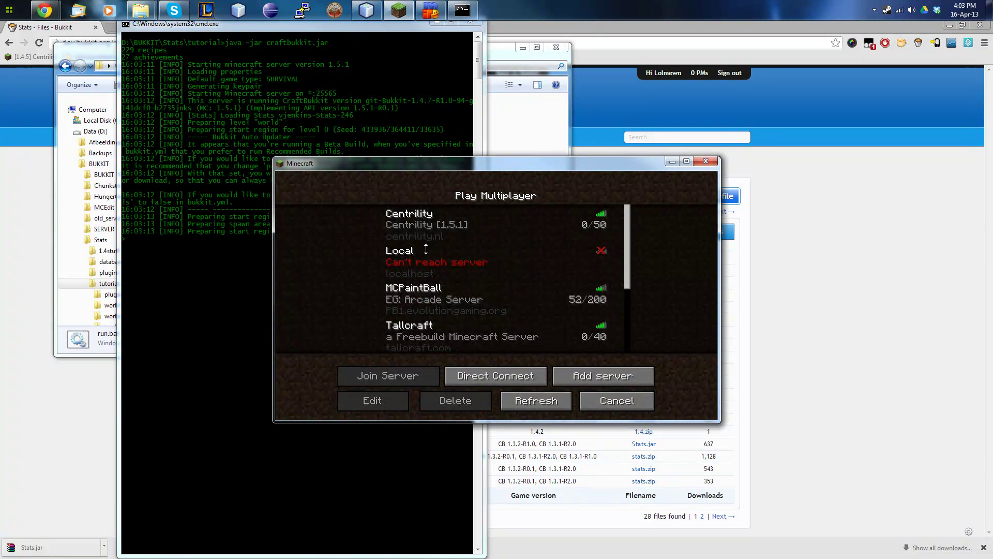
double_click(463, 260)
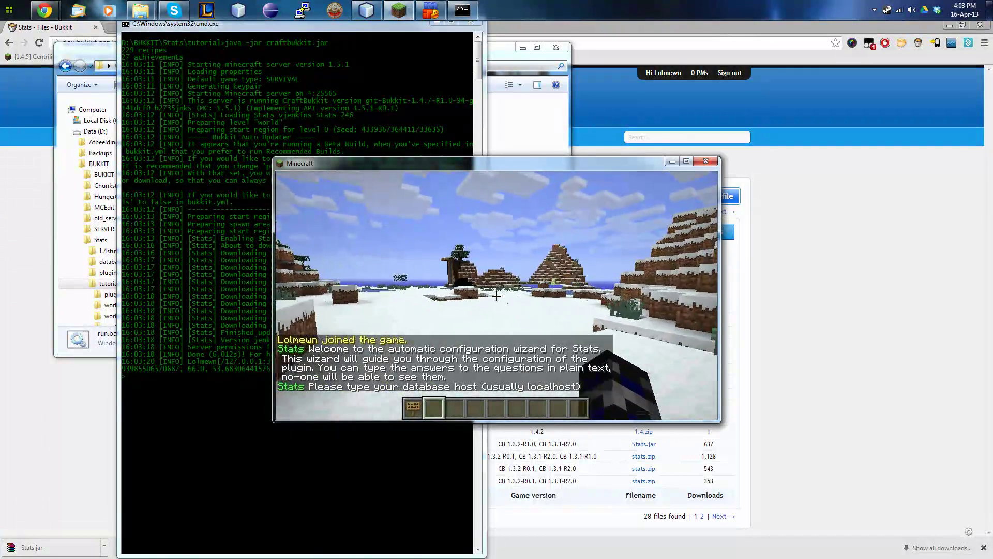
Maximize the game window and give the Stats wizard localhost as the database host.
key("t")
double_click(478, 163)
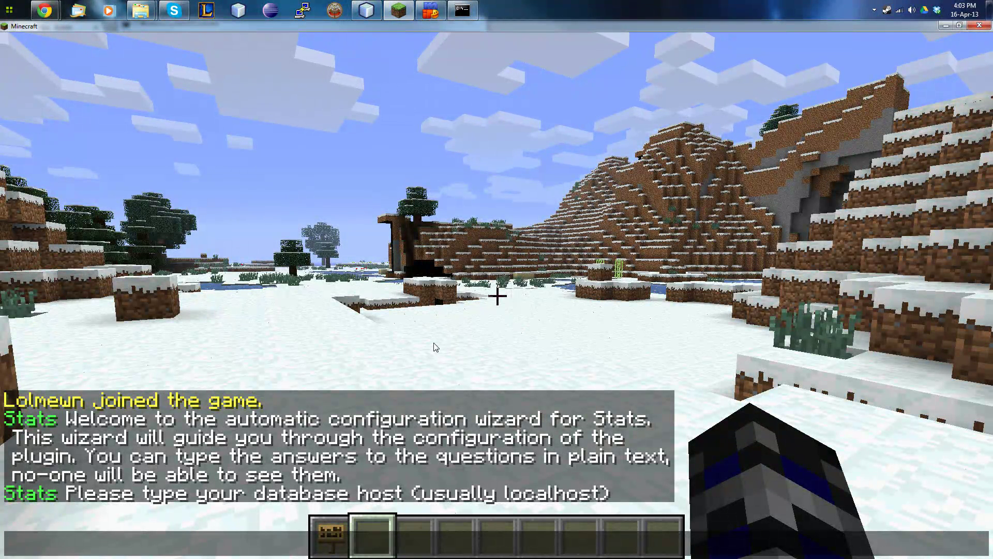
type("localhost")
key("Return")
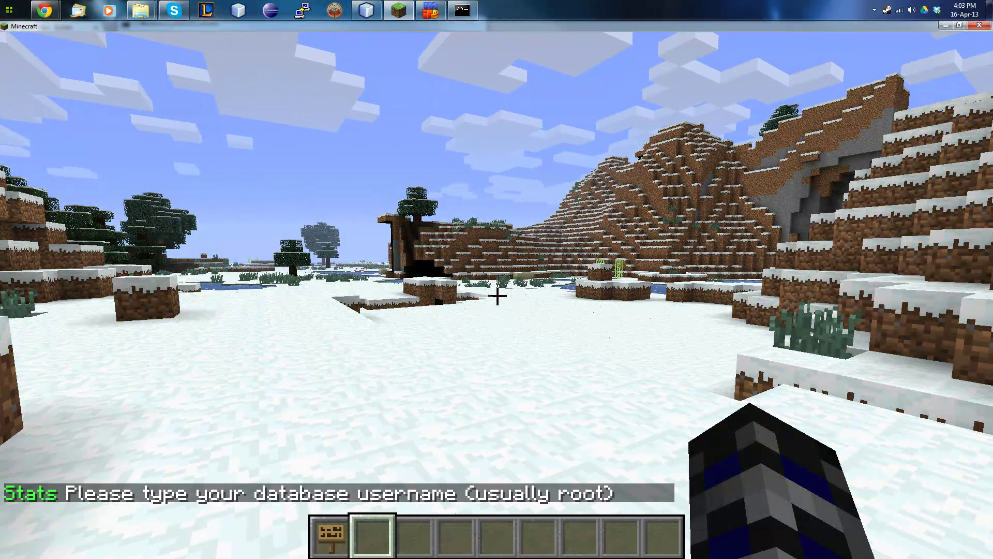
Answer the wizard with the database username stats_tutorial and the account password.
type("tstats_tutorial")
key("Return")
type("t")
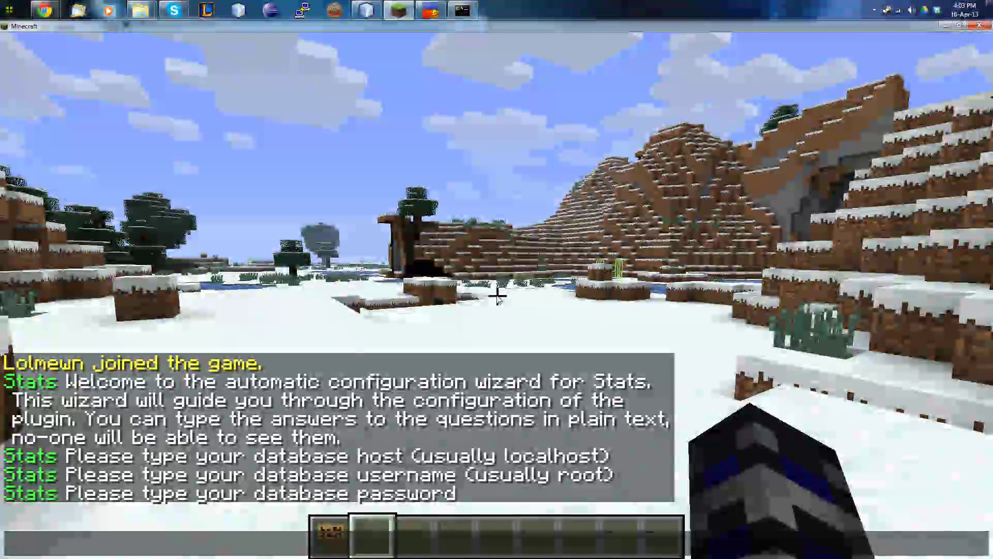
type("stats_tutorial")
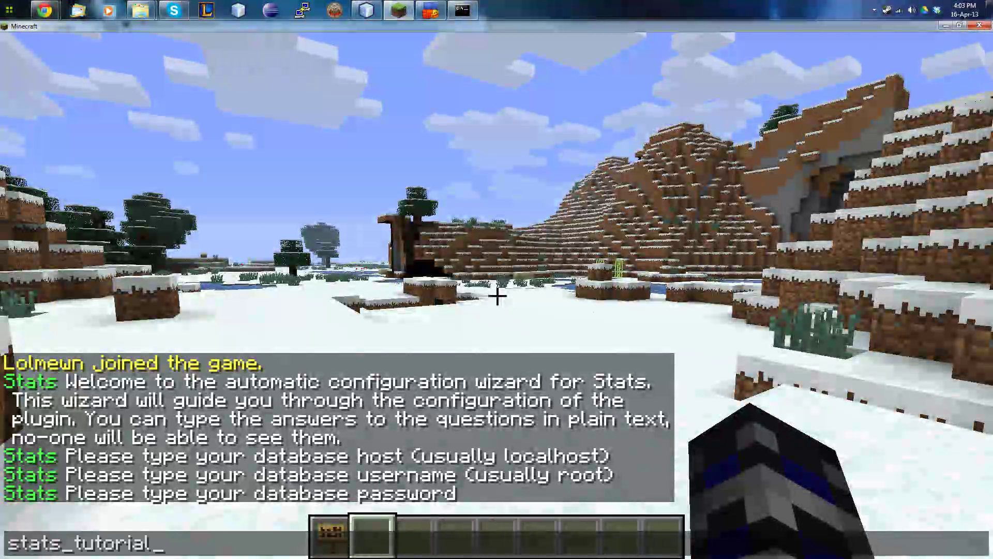
key("Return")
key("t")
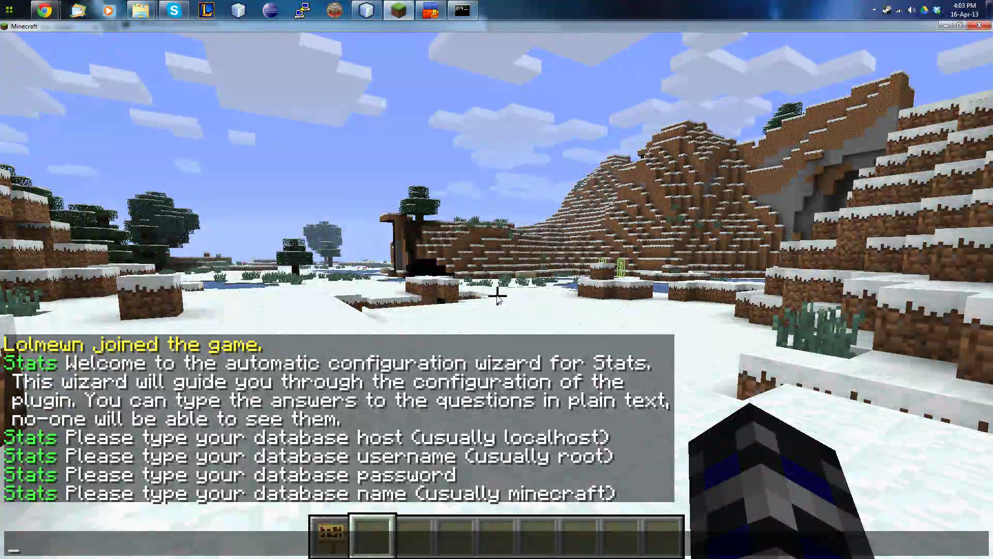
left_click(8, 9)
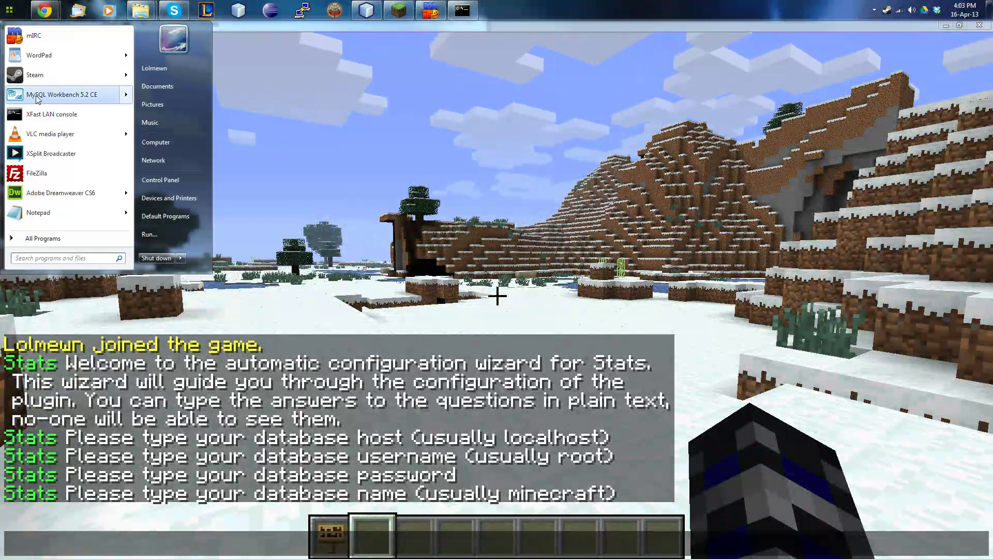
On the local MySQL instance, run CREATE DATABASE stats_tutorial and refresh the schema list.
left_click(55, 92)
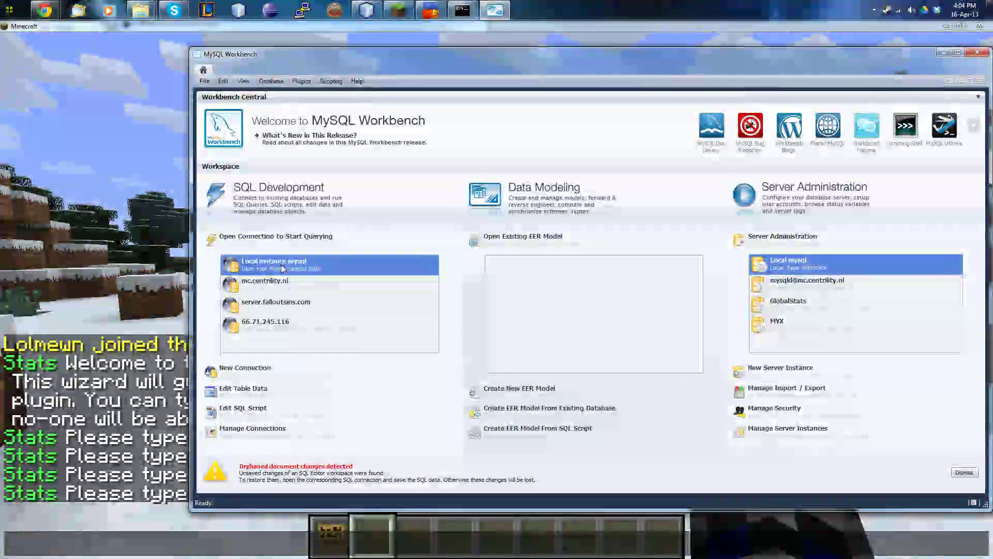
double_click(282, 265)
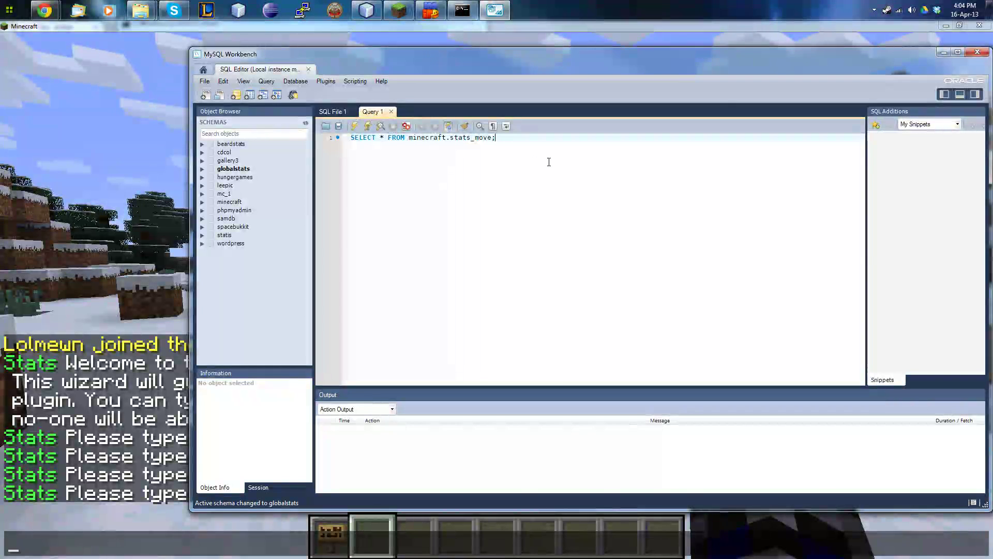
left_click_drag(358, 151, 356, 137)
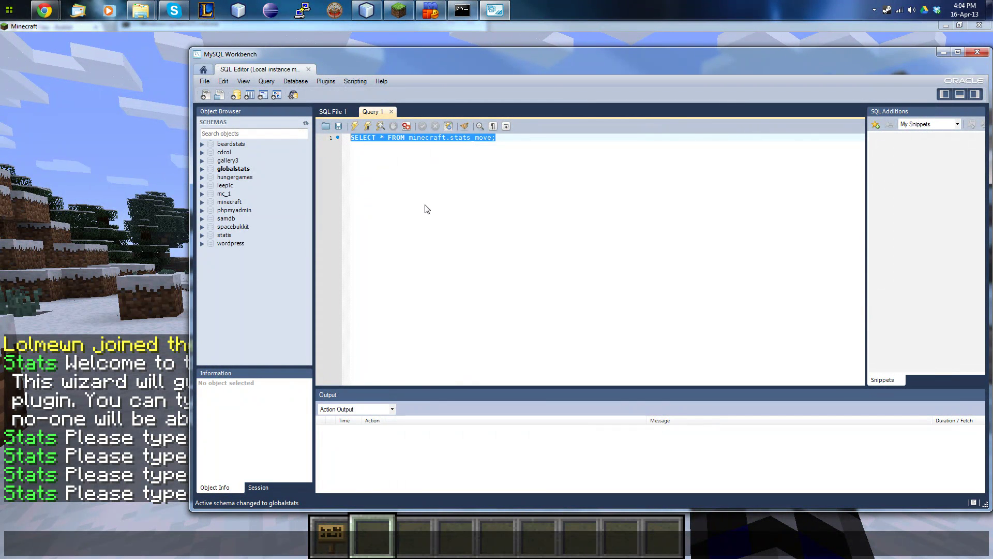
type("CREATE DATABASE stats_tutorial;")
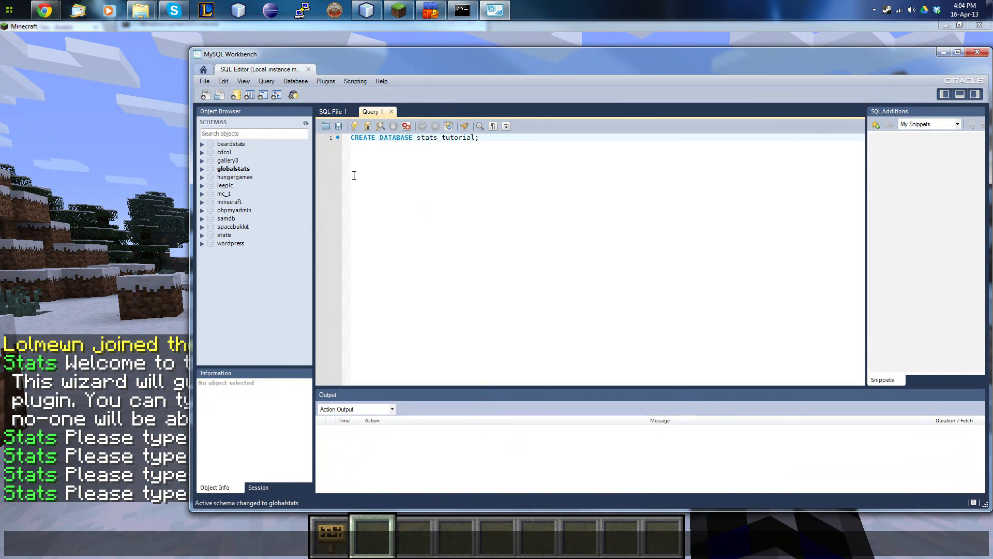
left_click(354, 126)
right_click(243, 293)
left_click(264, 300)
left_click(234, 243)
Answer the wizard with database name stats_tutorial, port 3306 and true for auto-updates.
left_click(179, 271)
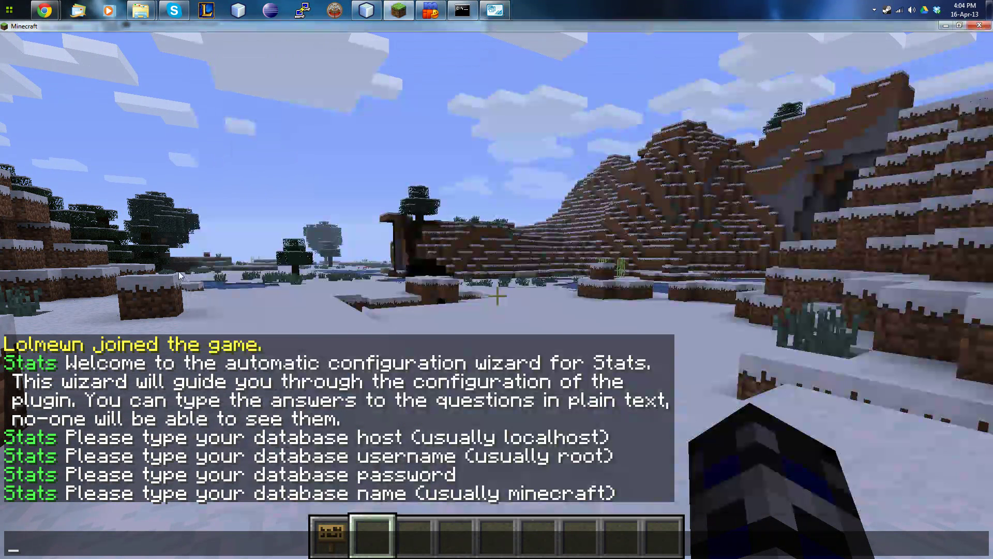
type("stats")
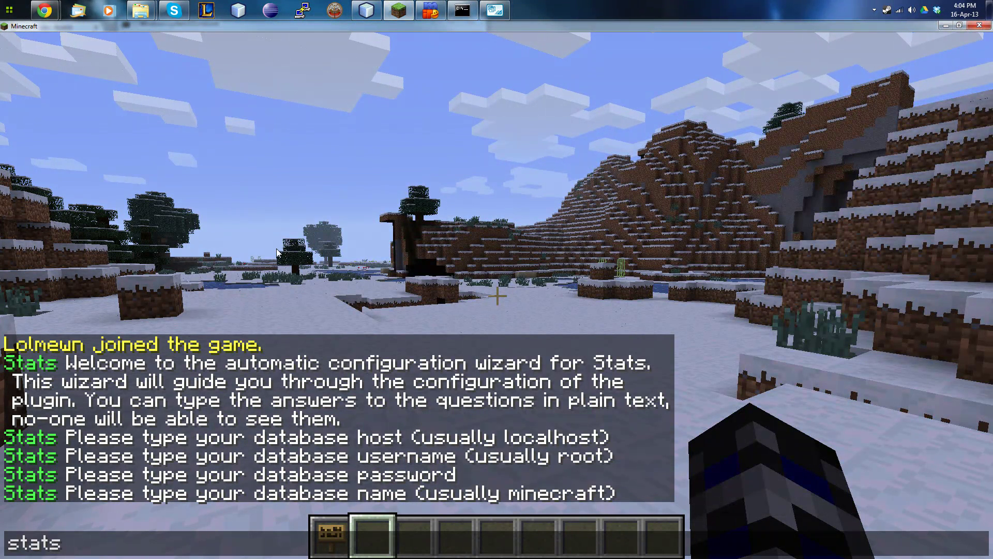
type("_tutorial")
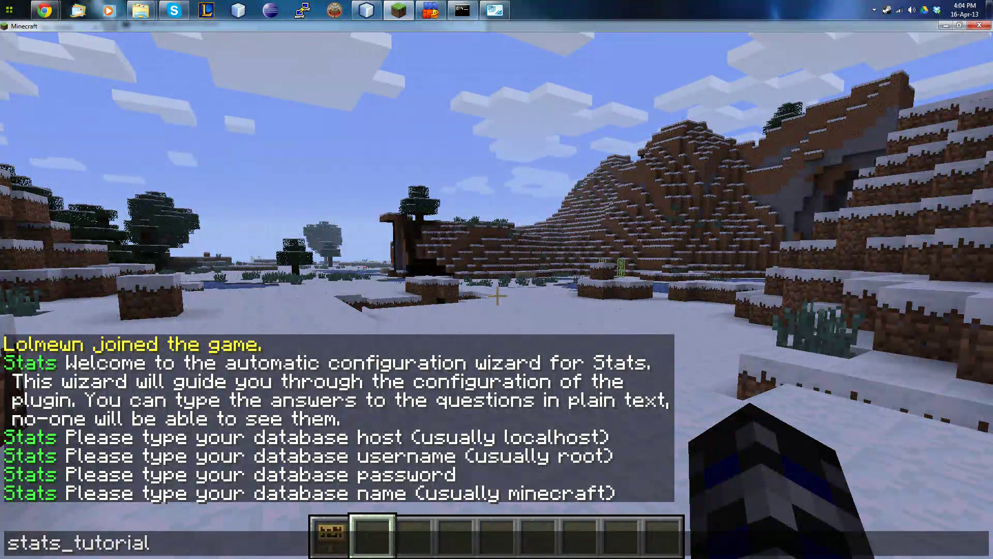
key("Return")
type("t3306")
key("Return")
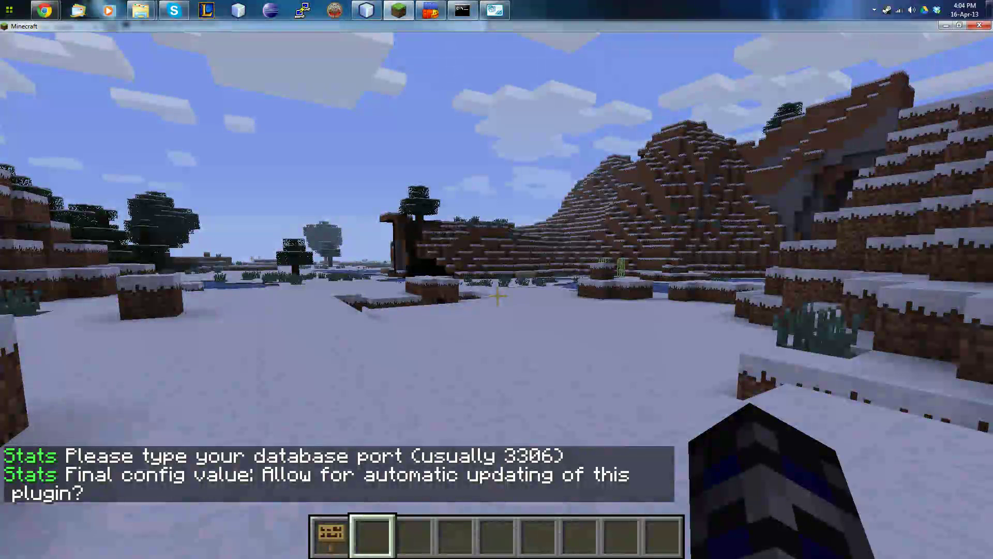
key("t")
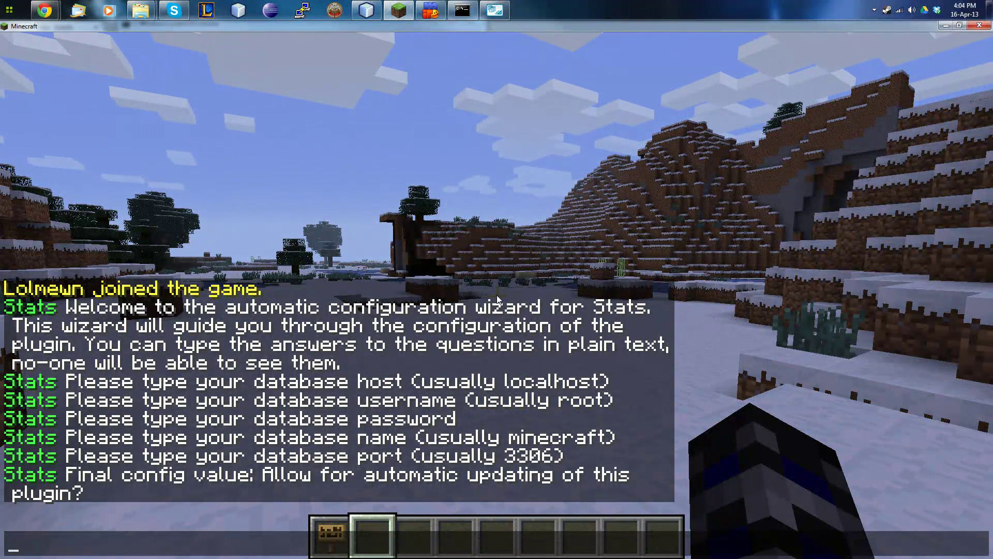
type("true")
key("Return")
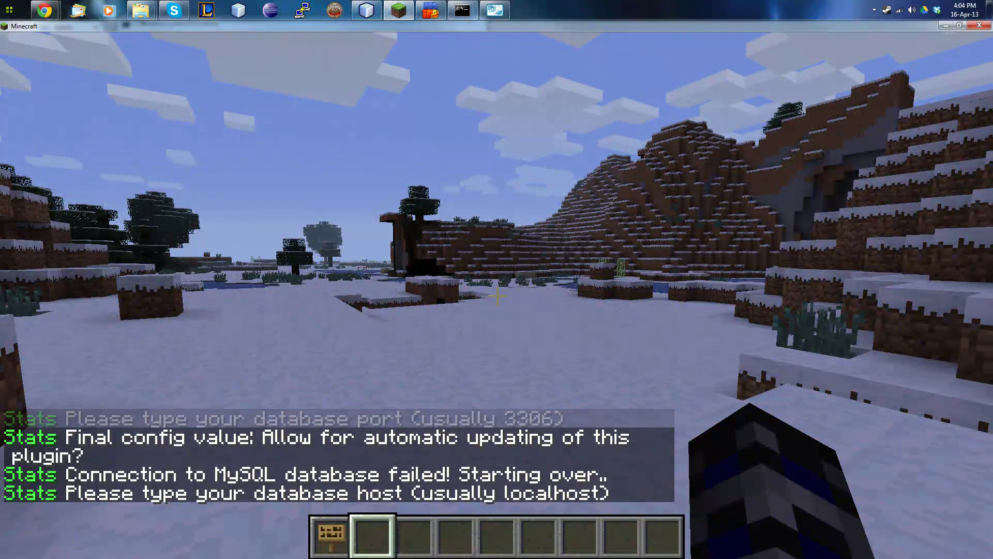
key("t")
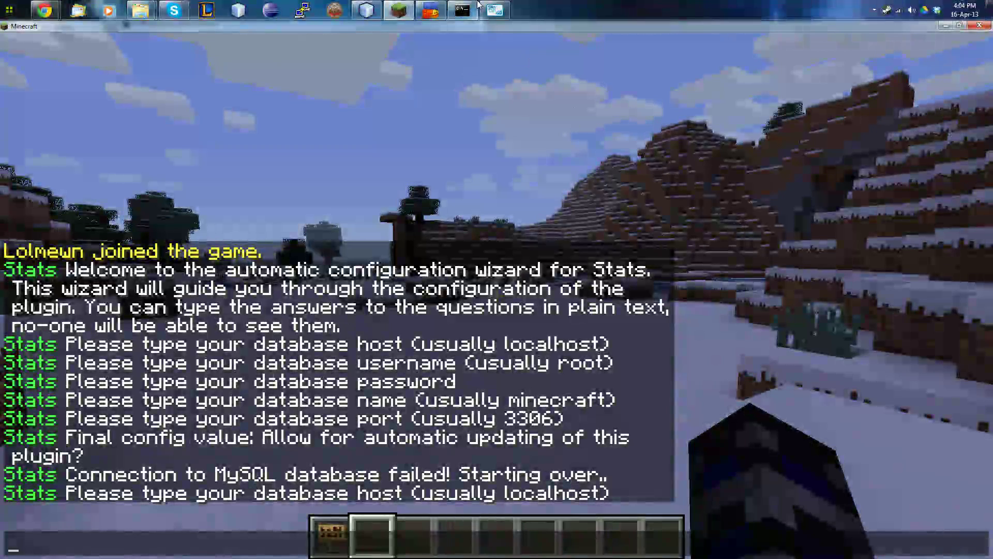
left_click(495, 11)
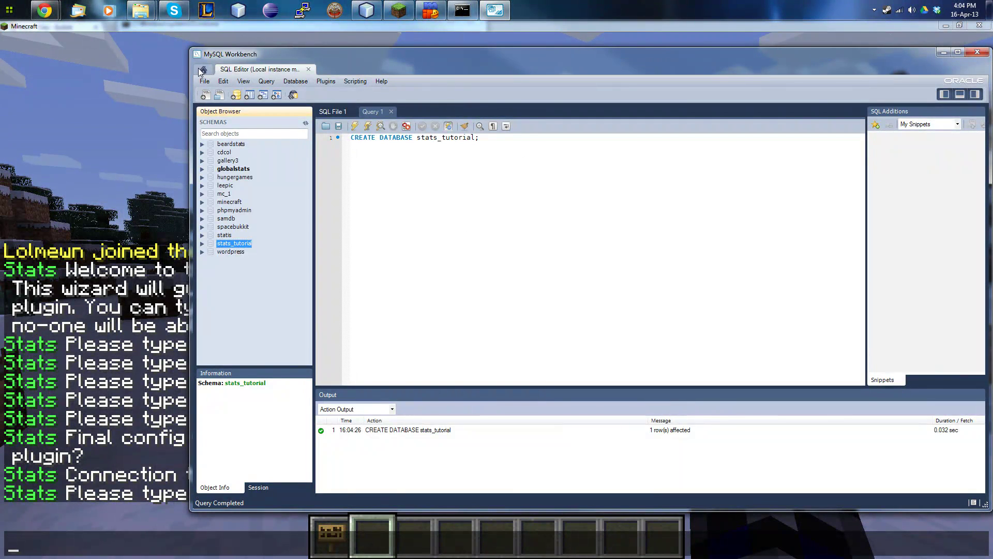
Open Users and Privileges for the local MySQL server and select the stats_tutorial account.
left_click(203, 70)
double_click(820, 264)
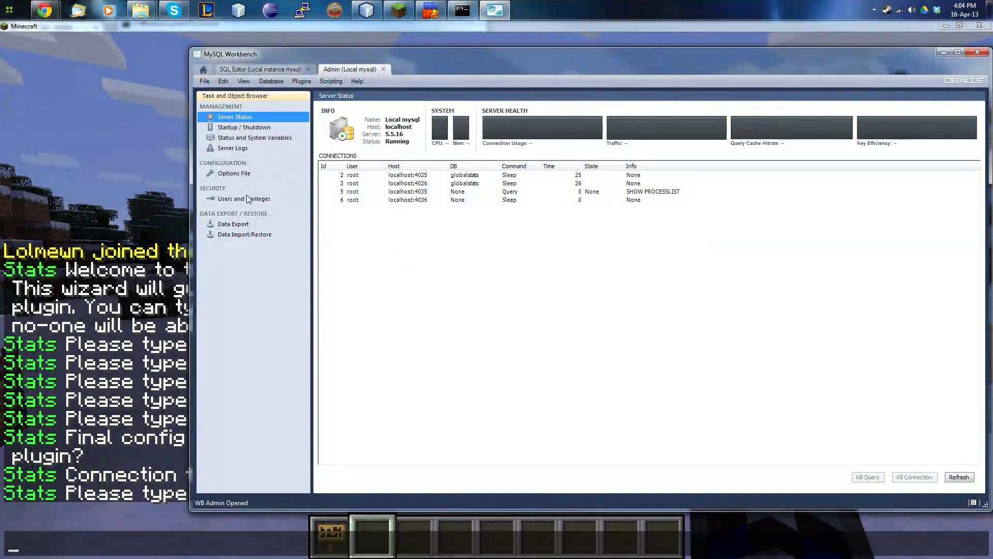
left_click(247, 198)
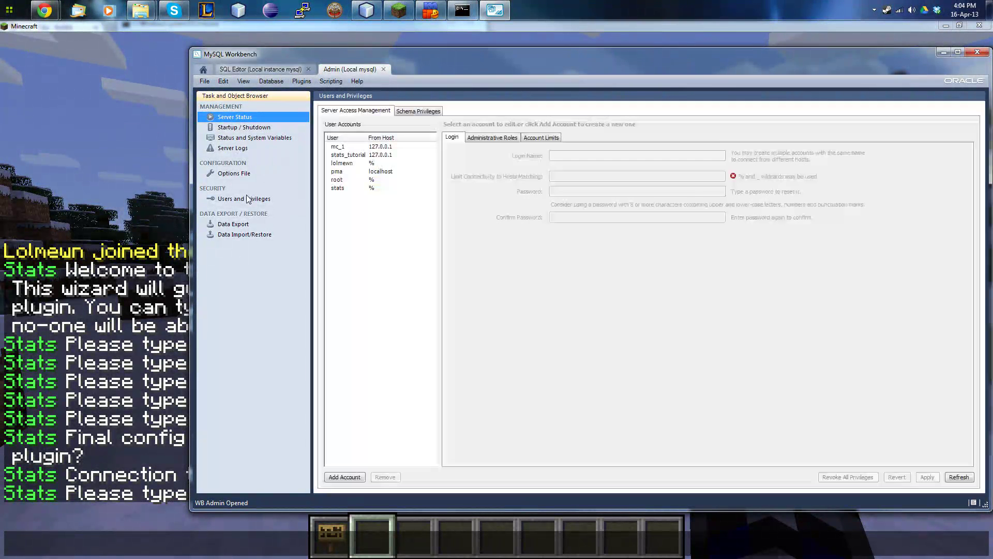
left_click(347, 155)
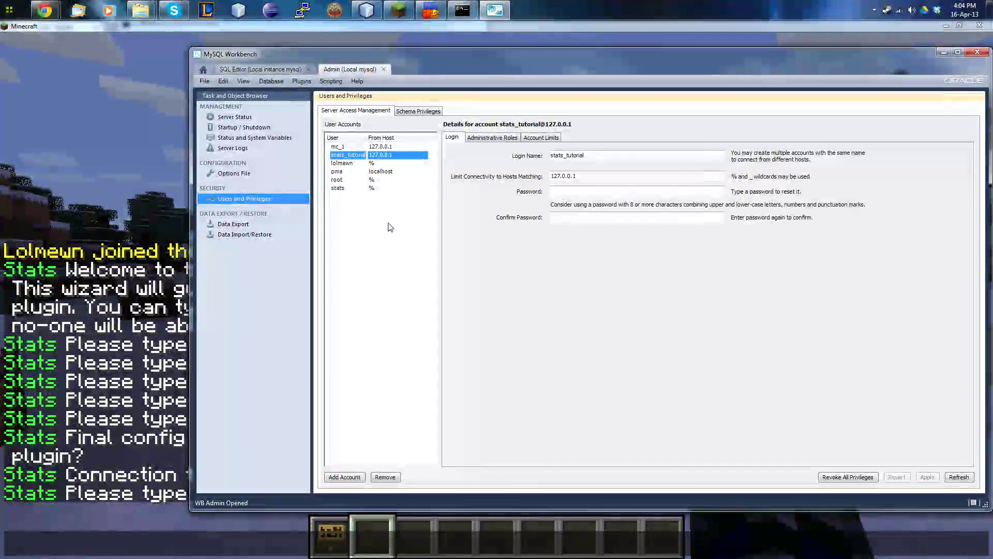
Re-enter localhost as the wizard's database host and paste stats_tutorial as the username.
left_click(78, 266)
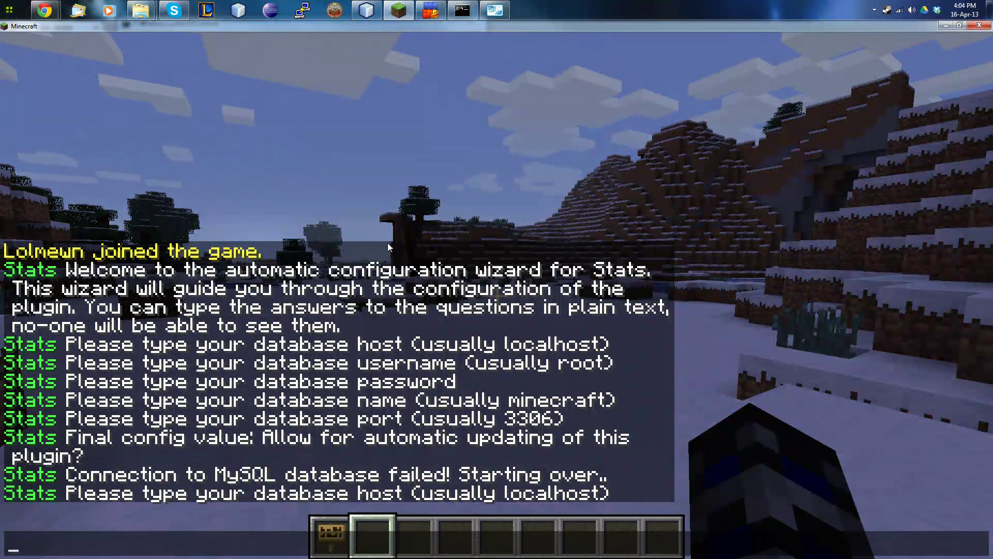
type("localhost")
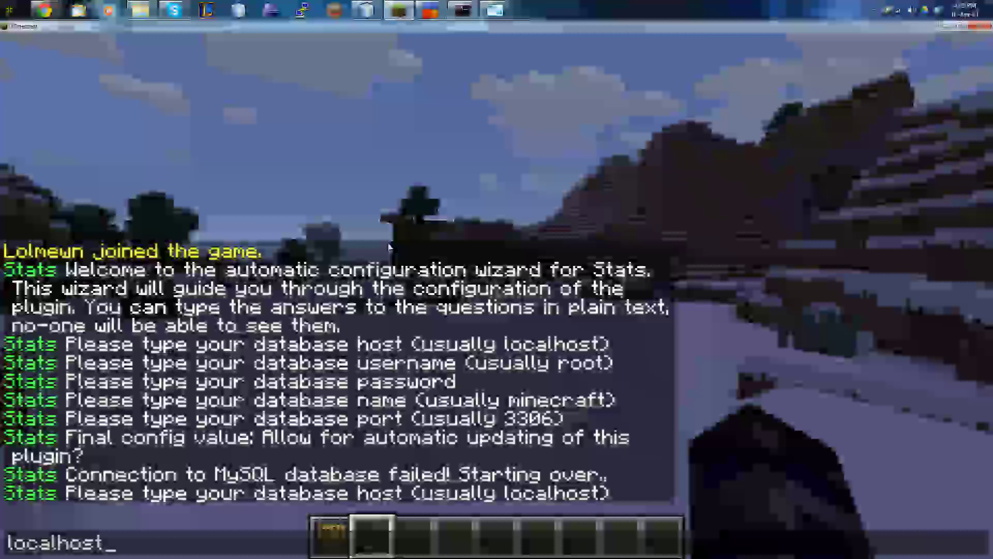
key("Return")
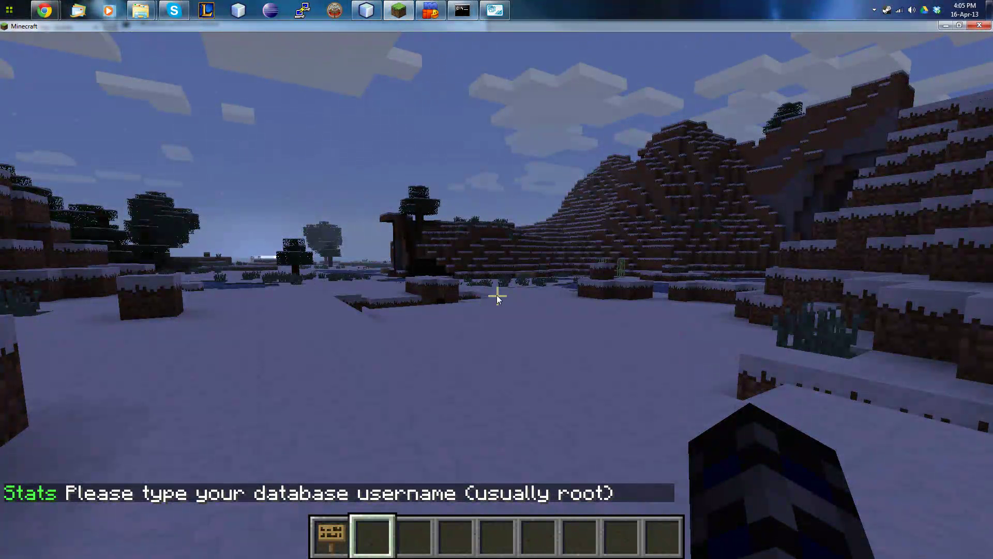
key("t")
type("stats_tutorial")
Show the Schema Privileges of the stats_tutorial user in Workbench.
key("alt+Tab")
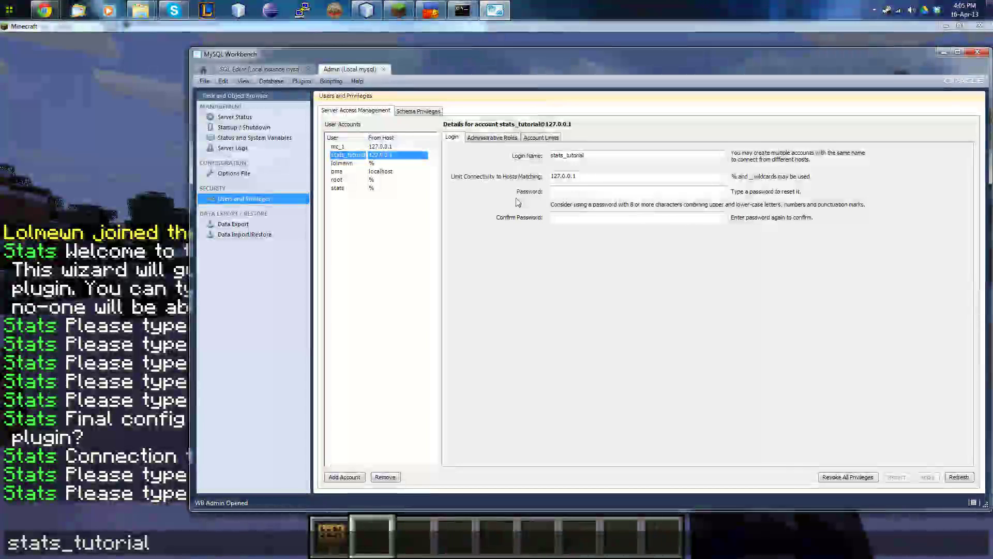
left_click(414, 113)
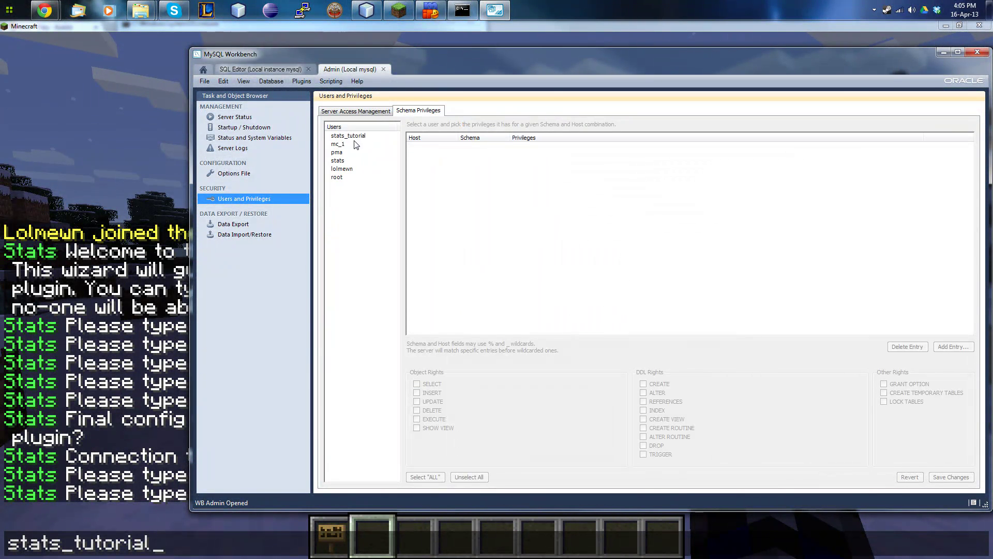
left_click(358, 136)
key("alt+Tab")
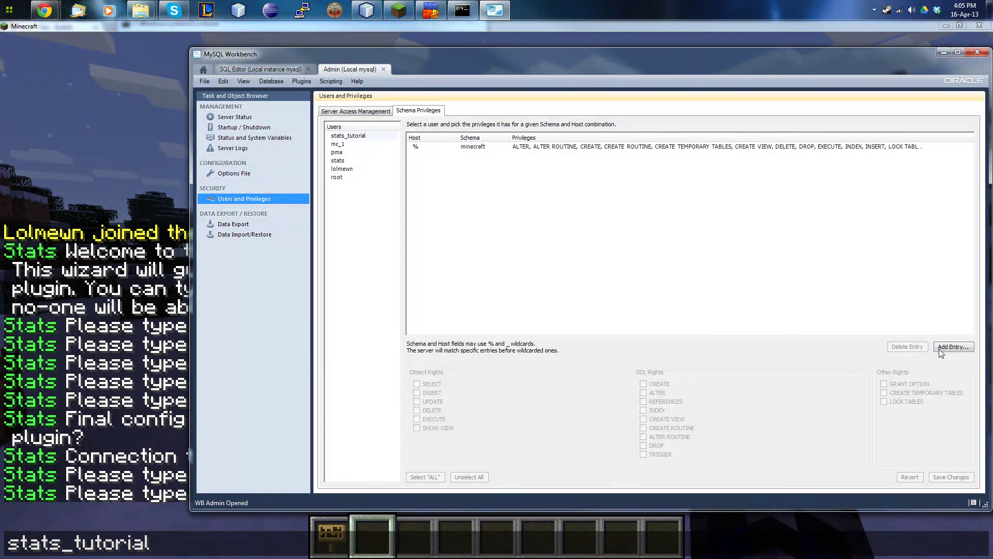
Add a stats_tutorial schema entry, grant it ALL privileges, and save the changes.
left_click(951, 346)
left_click(435, 349)
scroll(538, 357, "down", 3)
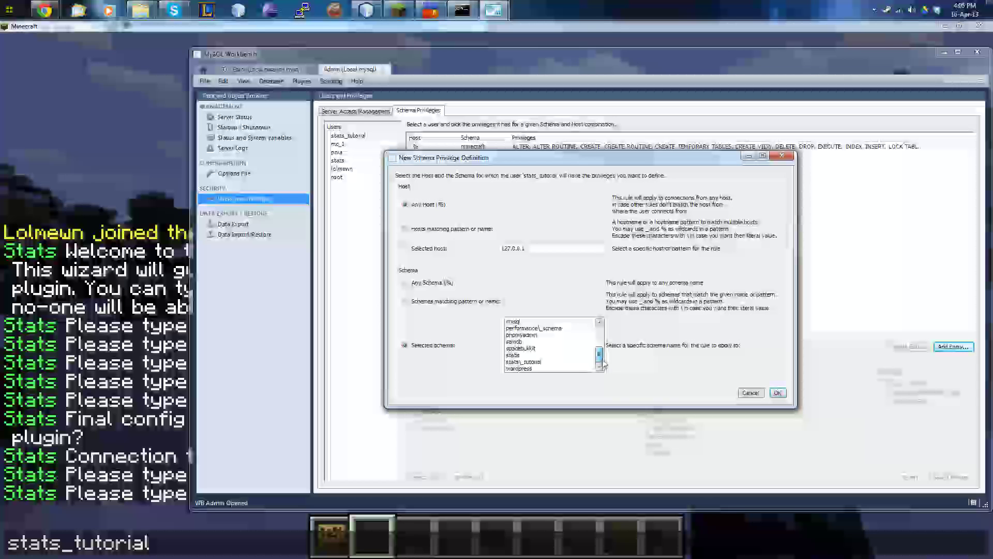
left_click(524, 362)
left_click(777, 392)
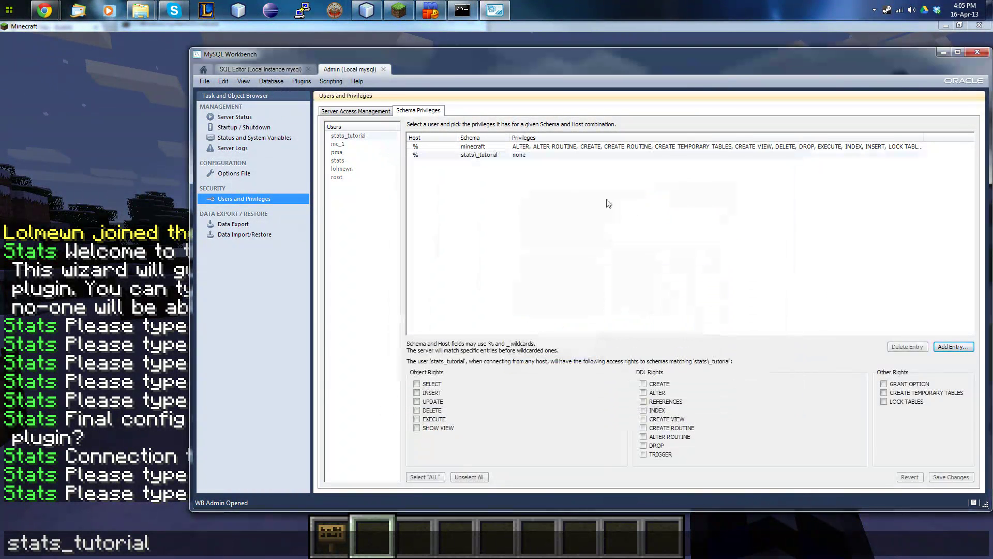
double_click(489, 157)
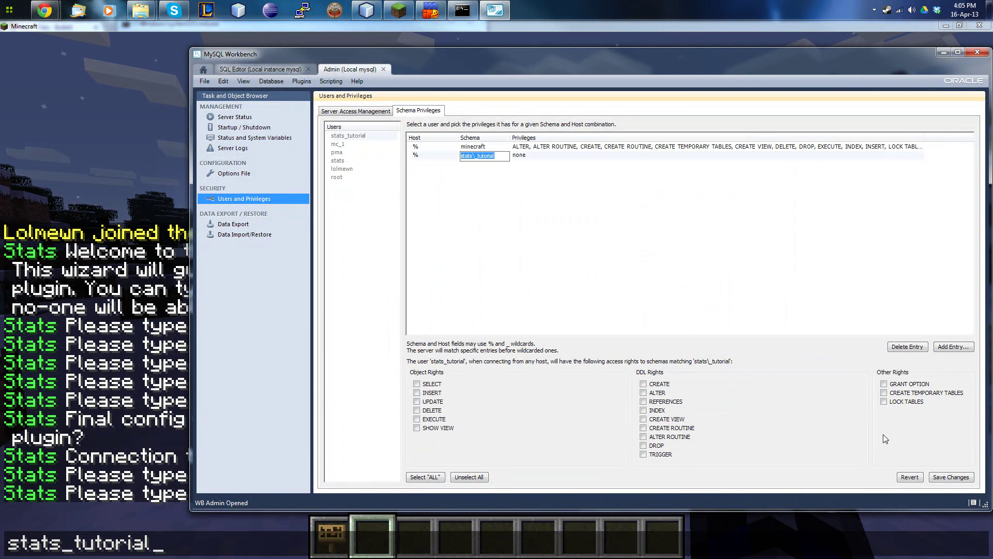
left_click(424, 476)
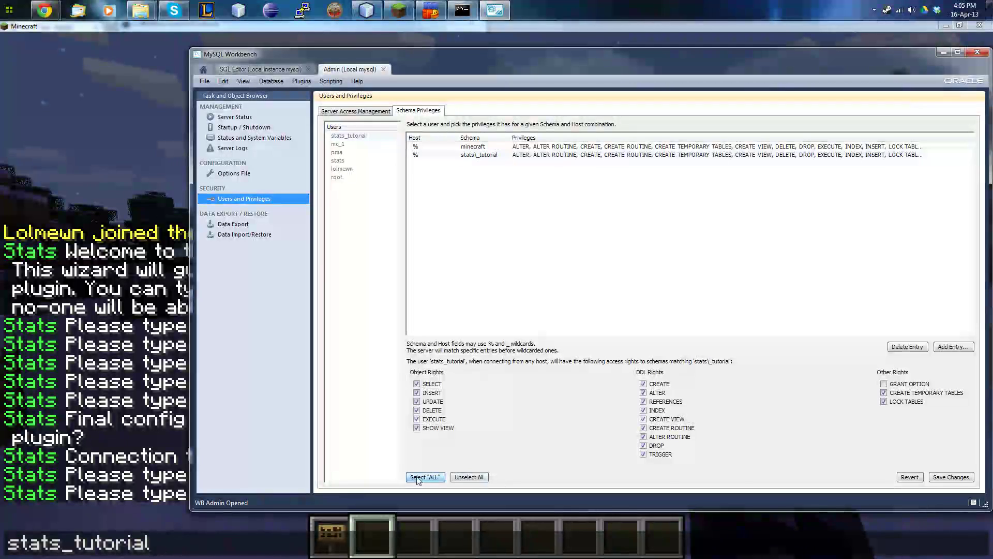
left_click(938, 477)
left_click(218, 355)
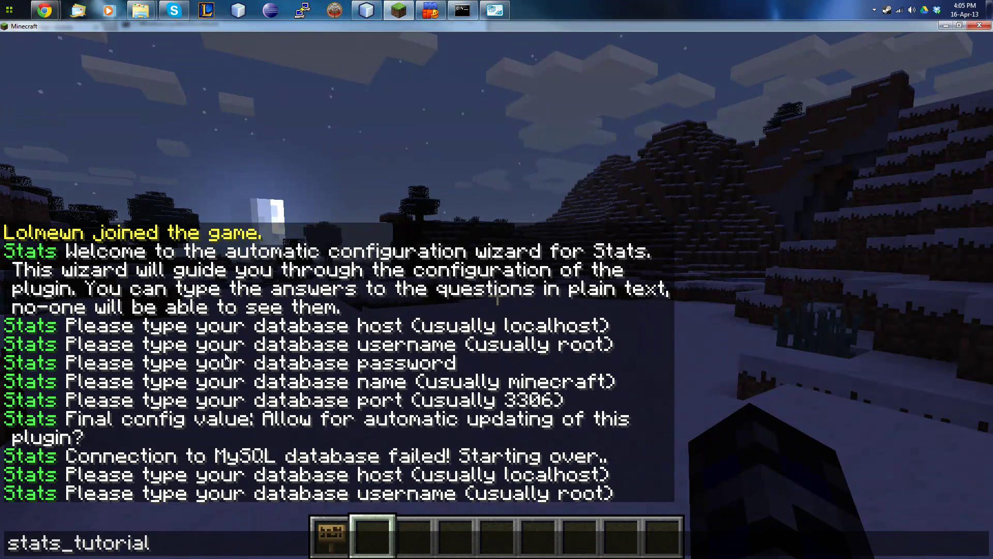
Send the username and password, then the database name stats_tutorial after fixing typos.
key("Return")
type("tats_tutorial")
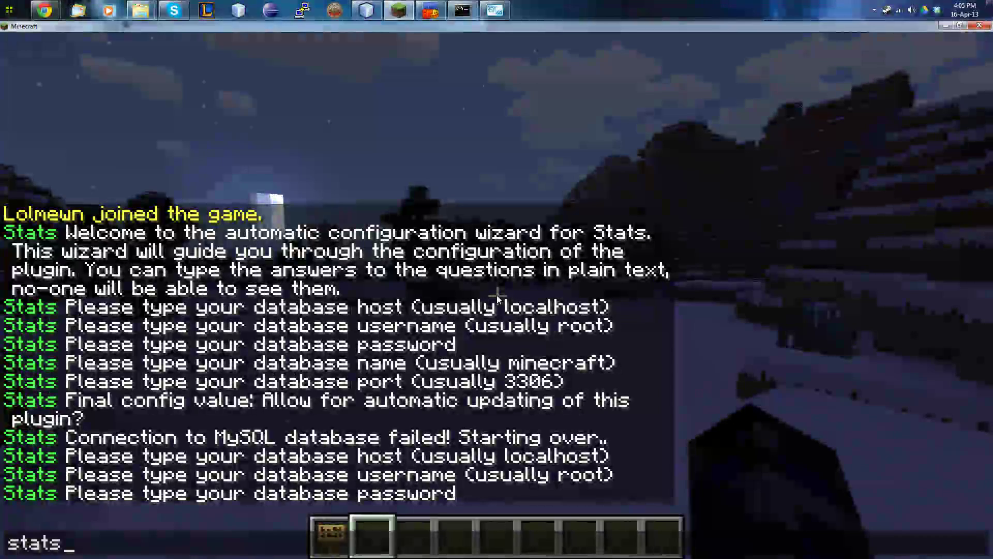
key("Return")
type("tstats+tut")
key("BackSpace")
key("BackSpace")
key("BackSpace")
key("BackSpace")
type("_tutoriak")
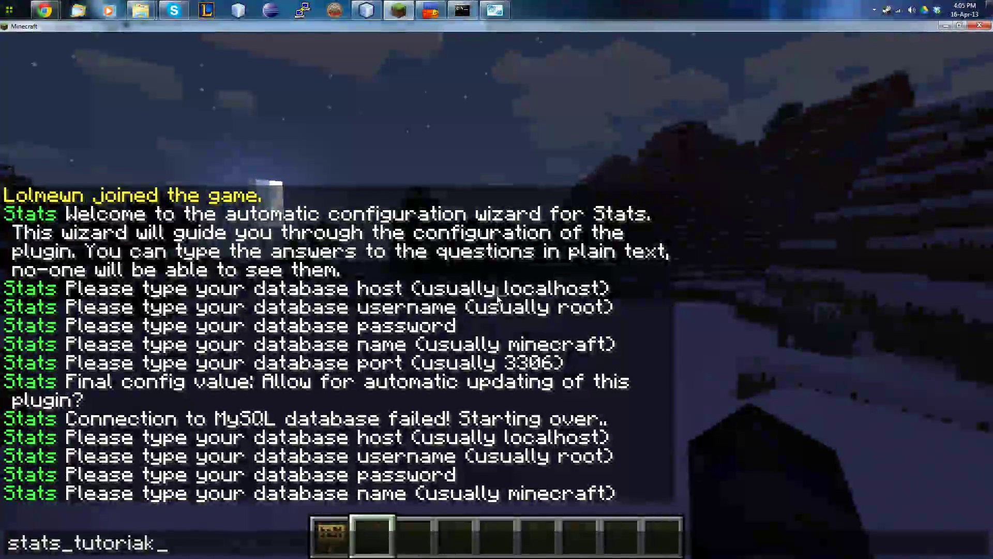
key("BackSpace")
type("l")
key("Return")
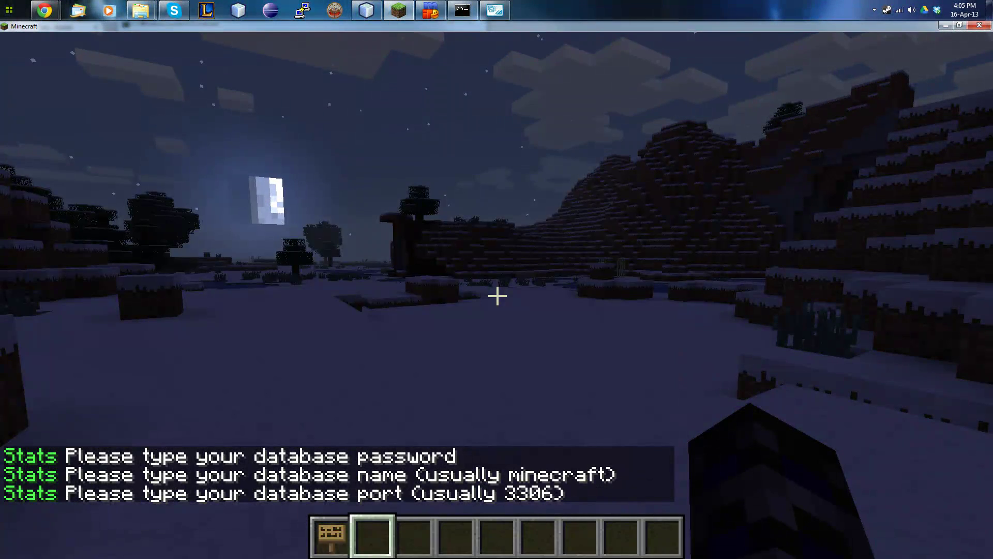
Answer port 3306 and true for auto-updates so the wizard finishes configuration.
type("t3306")
key("Return")
type("ttrue")
key("Return")
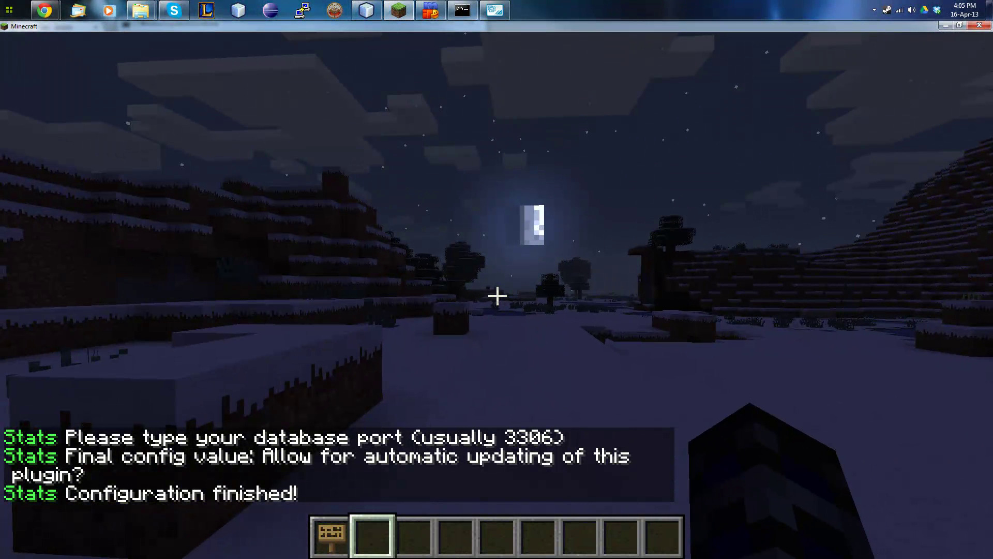
Review the console's pool-connection error and the wizard messages, then minimize Minecraft.
key("t")
left_click(463, 10)
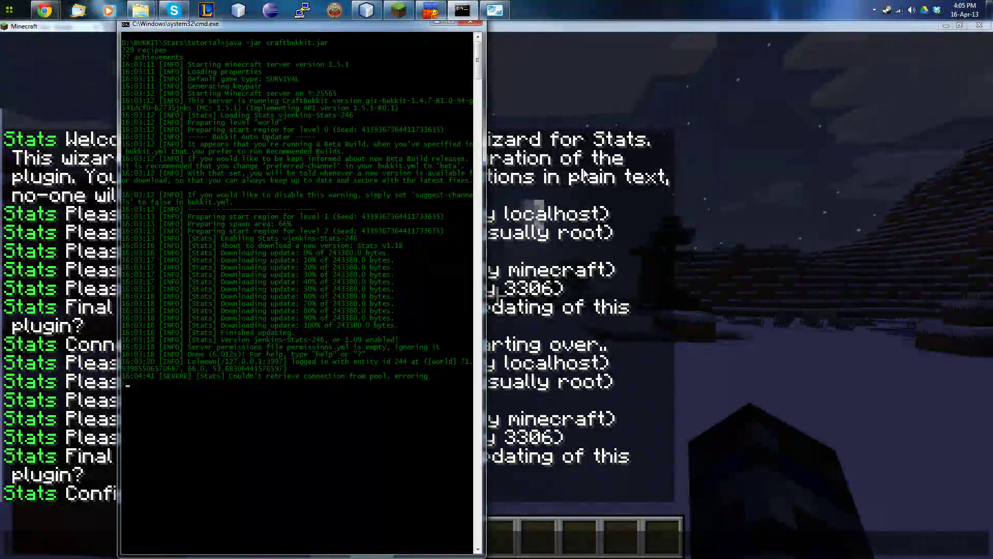
left_click(606, 185)
key("Escape")
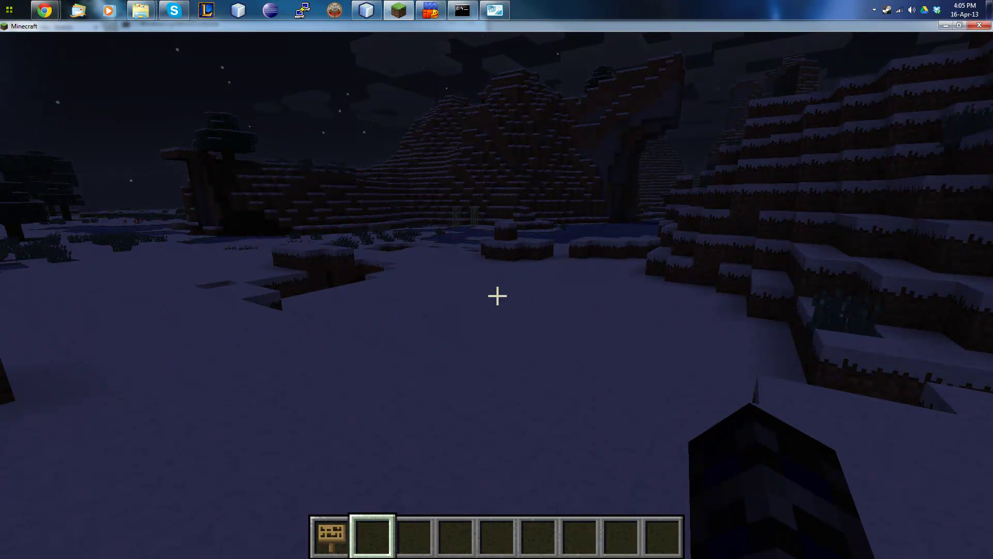
key("t")
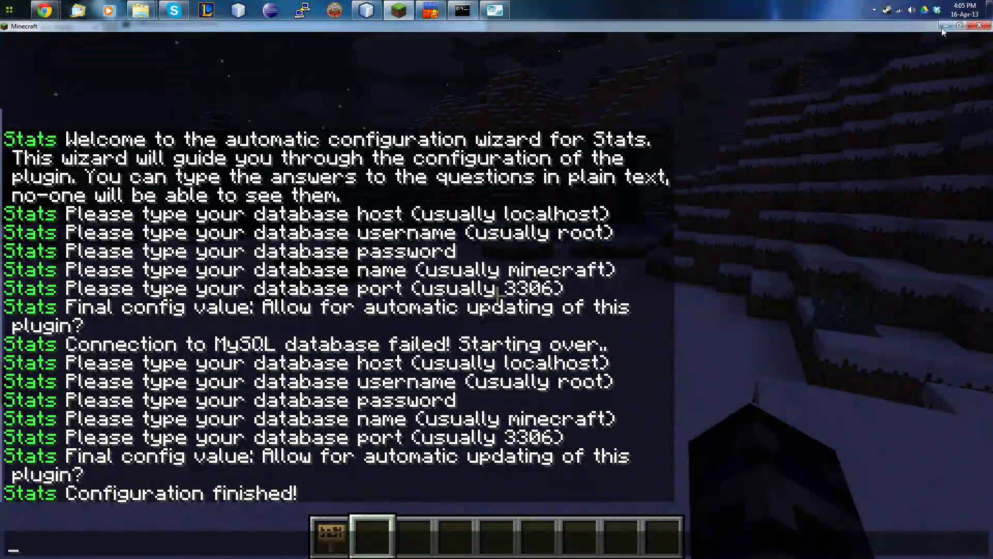
left_click(946, 24)
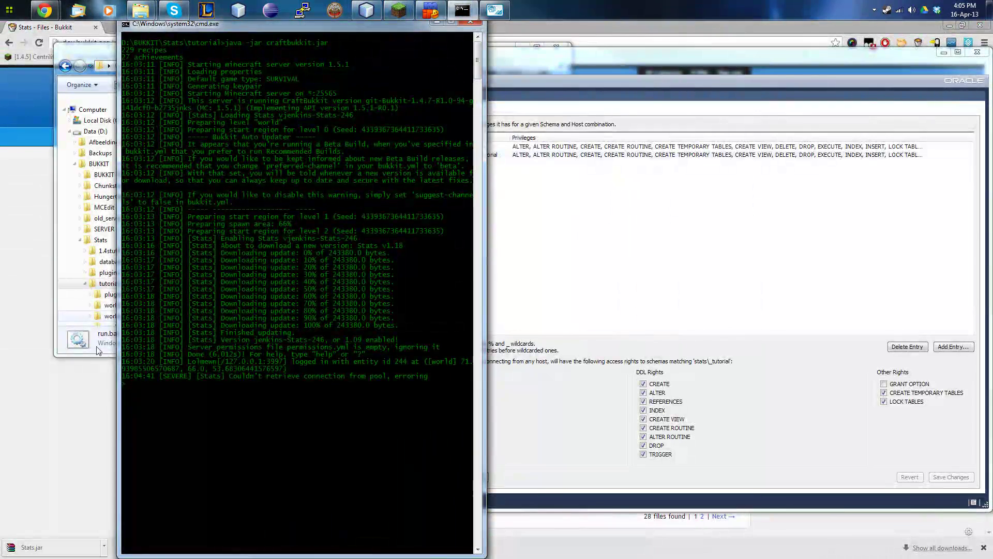
Download and open stats_web_end_v1.1.zip from BukkitDev, then bring up the empty stats_tut folder.
left_click(91, 425)
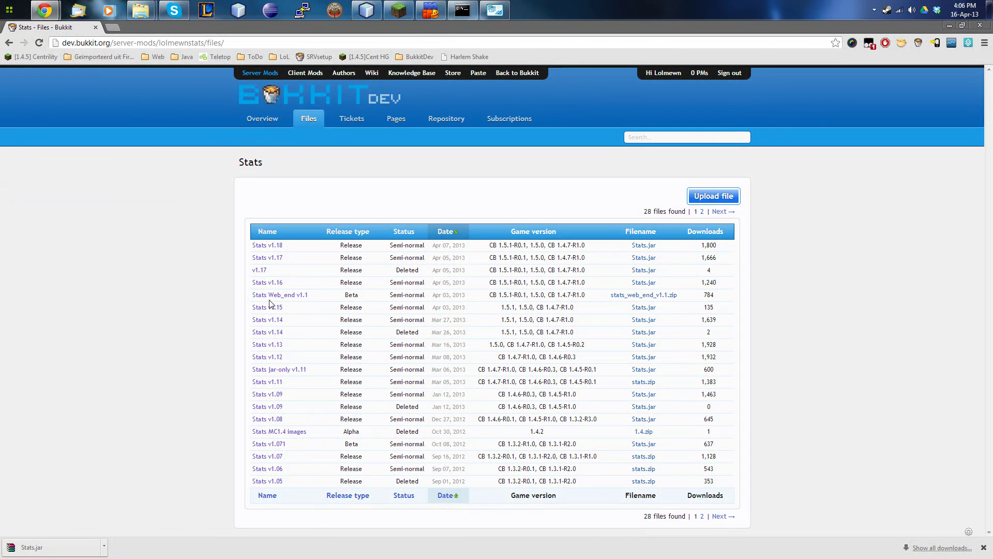
left_click(624, 296)
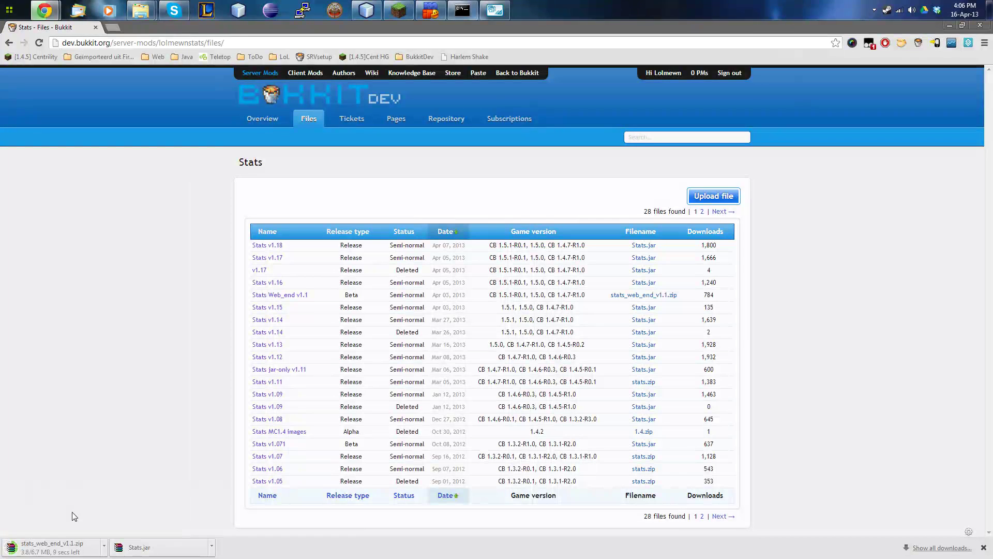
left_click(65, 547)
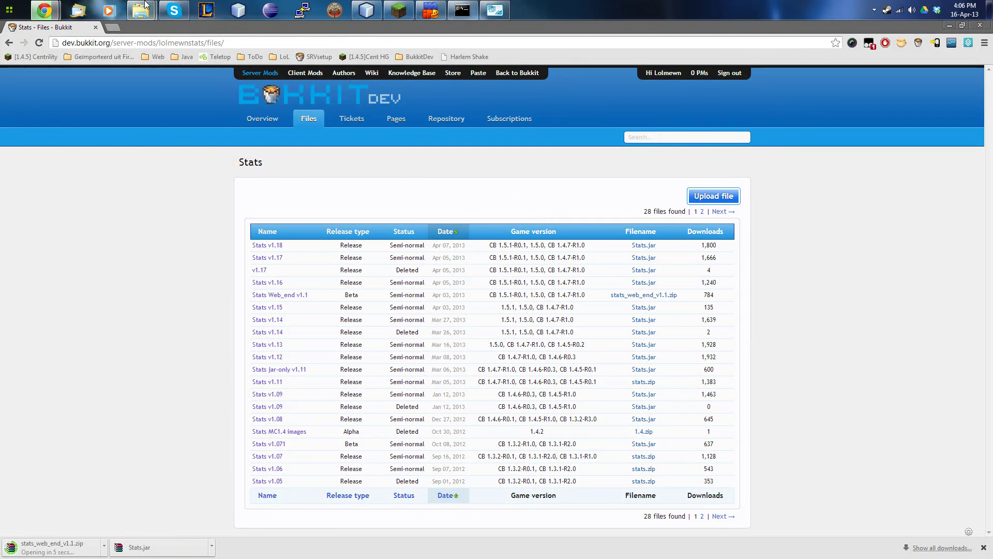
mouse_move(141, 11)
left_click(154, 59)
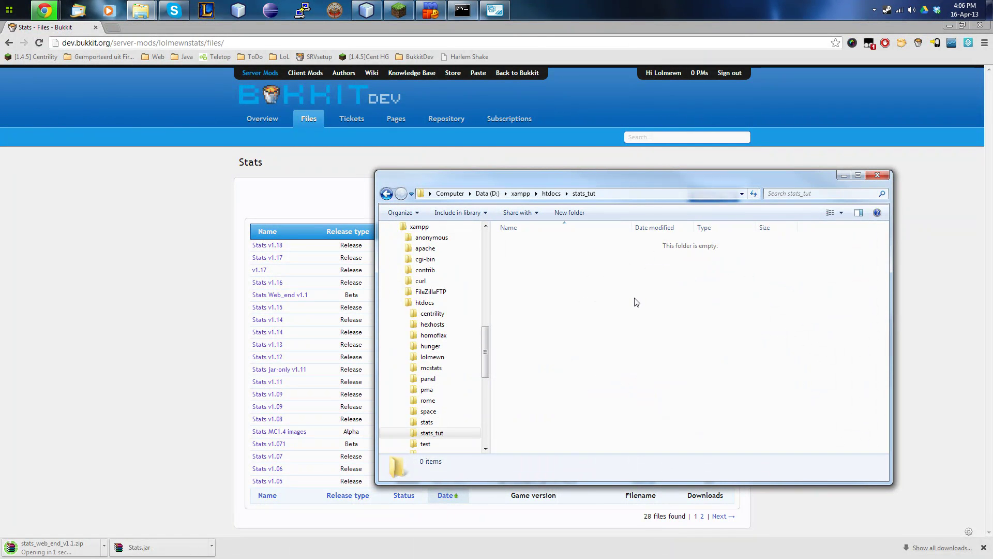
Copy css through tops.php from the archive's webstatsx-master folder into htdocs/stats_tut.
left_click(551, 193)
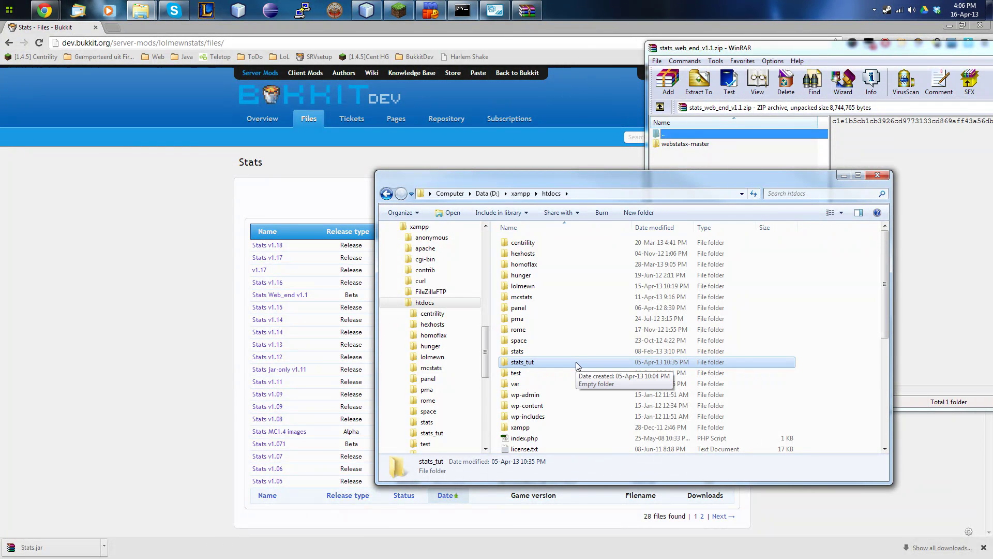
double_click(577, 364)
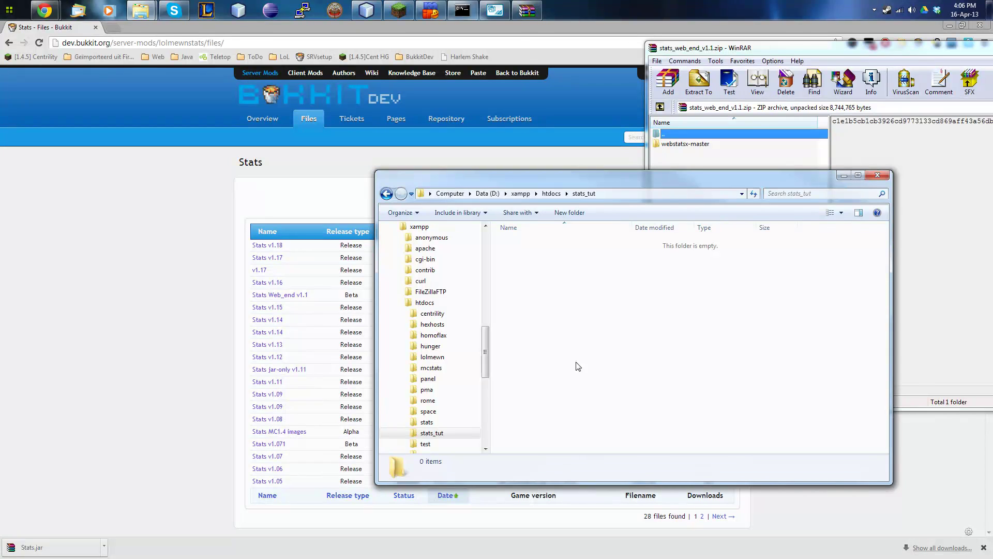
left_click_drag(590, 178, 405, 180)
double_click(685, 144)
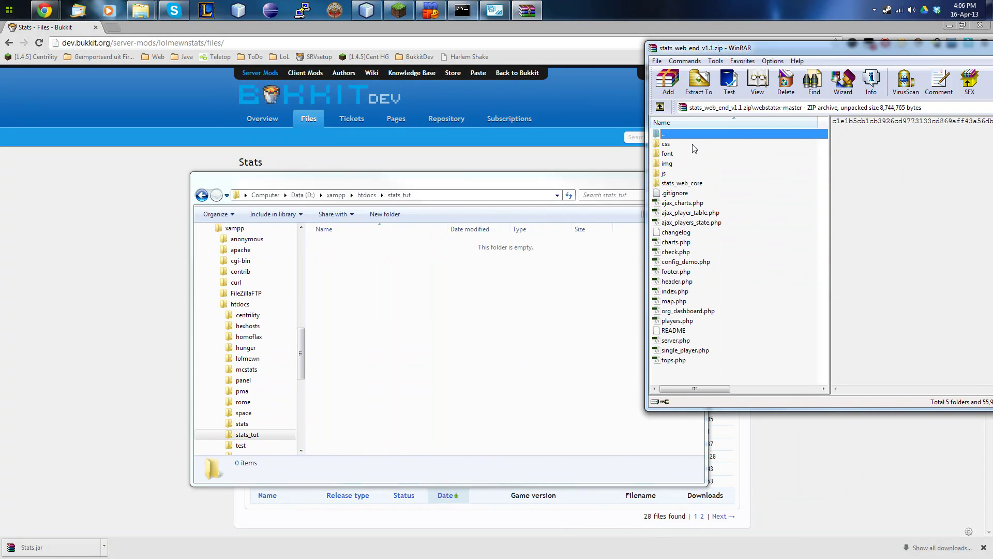
left_click_drag(688, 361, 696, 151)
left_click(695, 145)
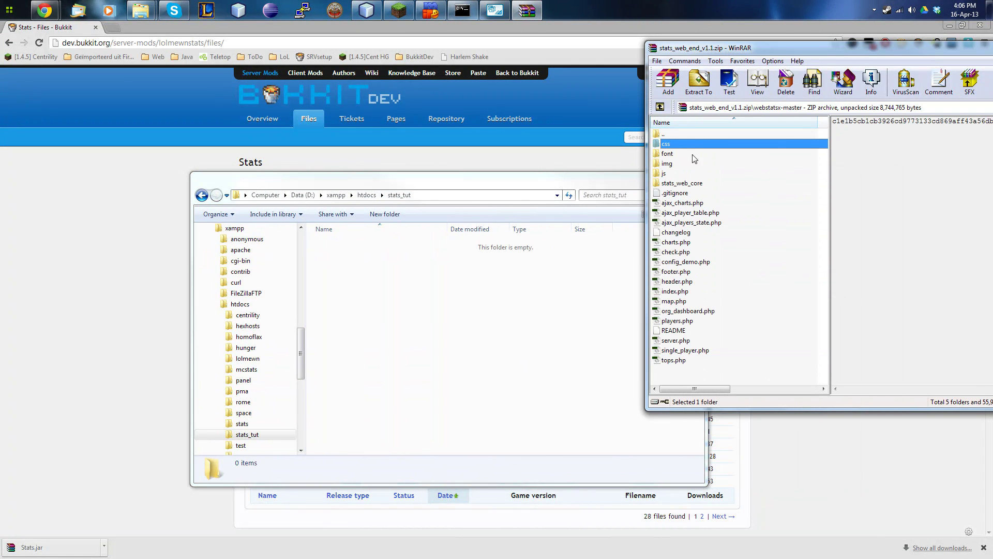
left_click(689, 360, "shift")
left_click_drag(689, 361, 543, 348)
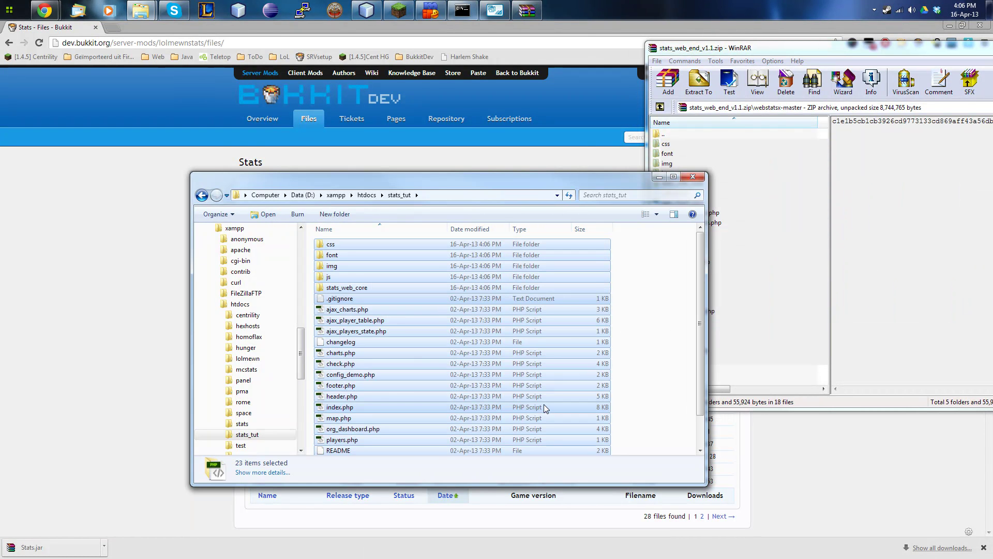
Open config_demo.php in WordPad.
left_click(365, 376)
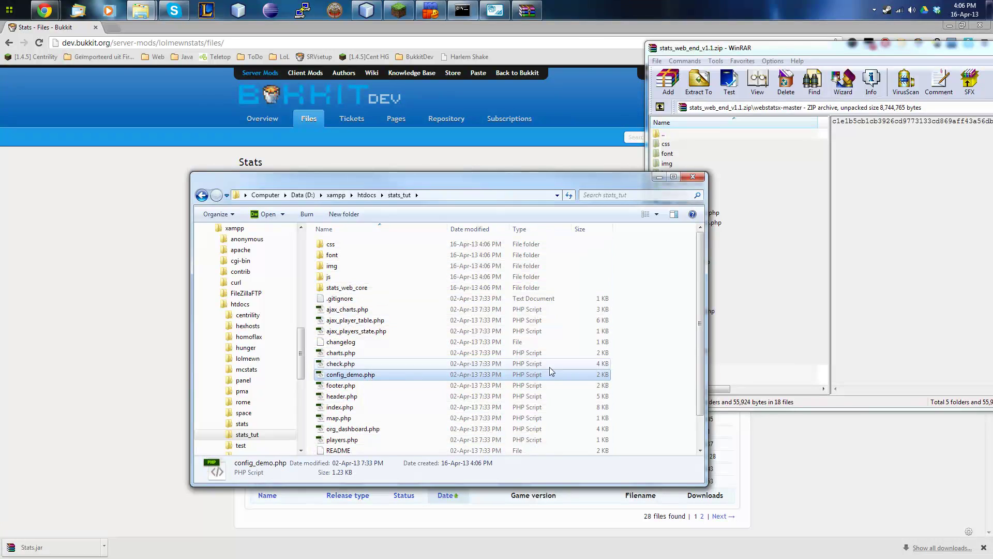
right_click(372, 377)
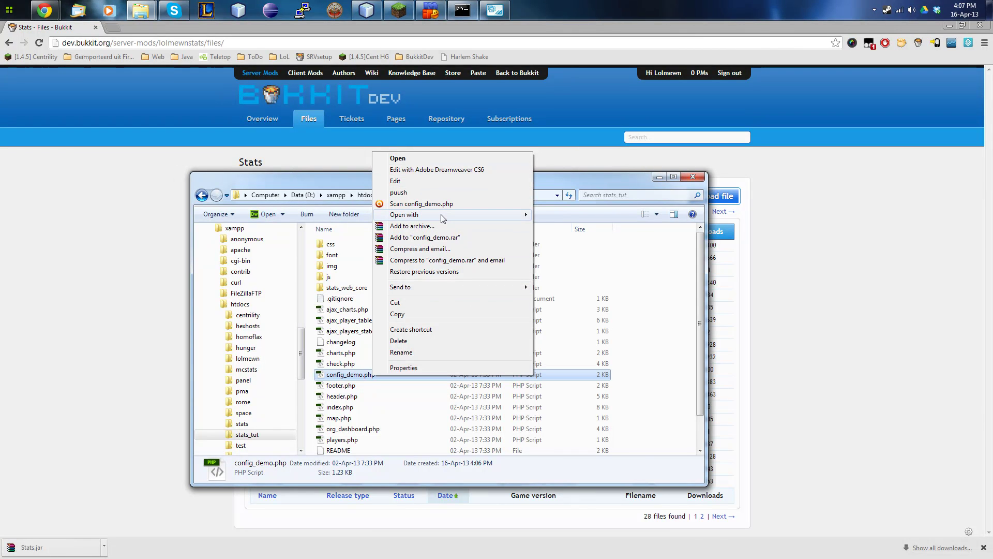
mouse_move(466, 214)
left_click(561, 237)
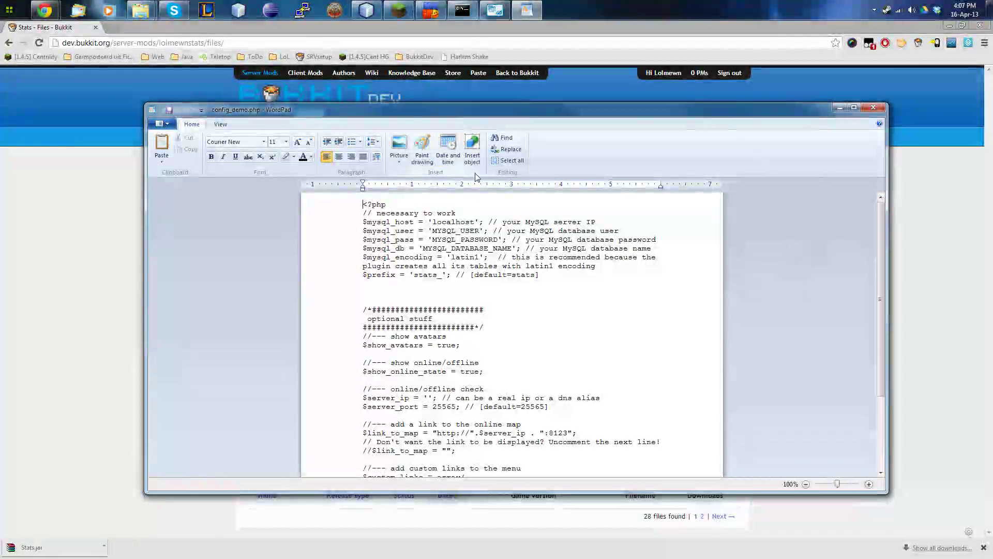
left_click_drag(356, 222, 521, 269)
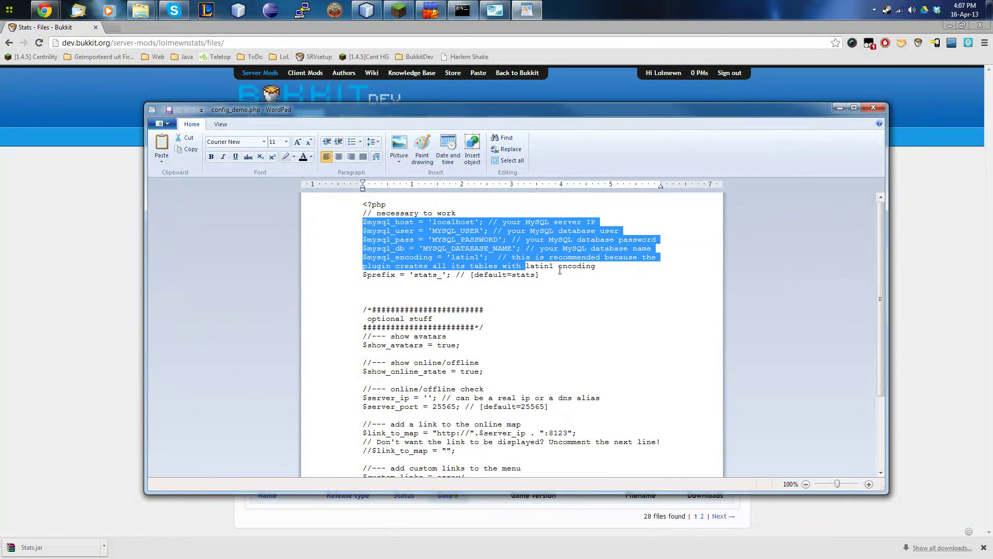
left_click(584, 266)
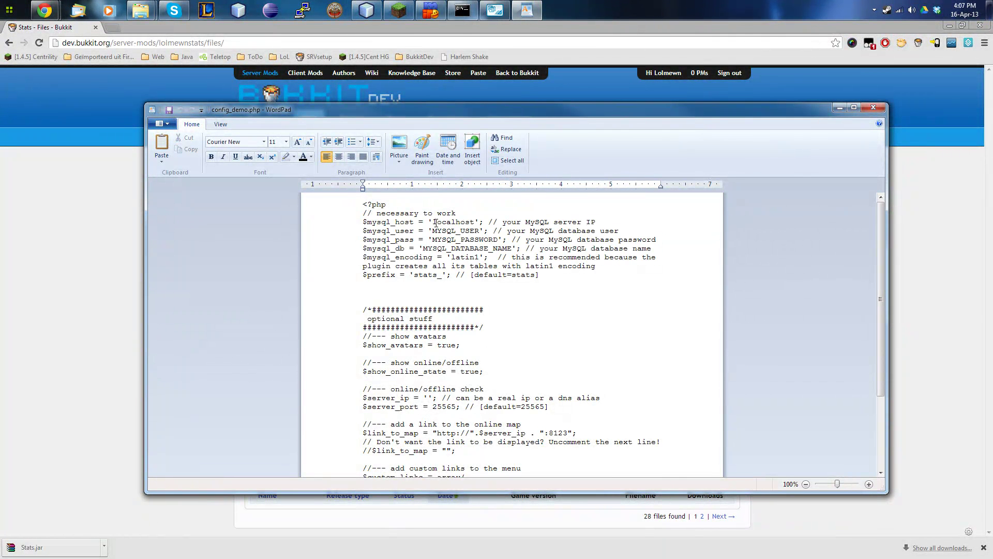
left_click_drag(432, 231, 475, 234)
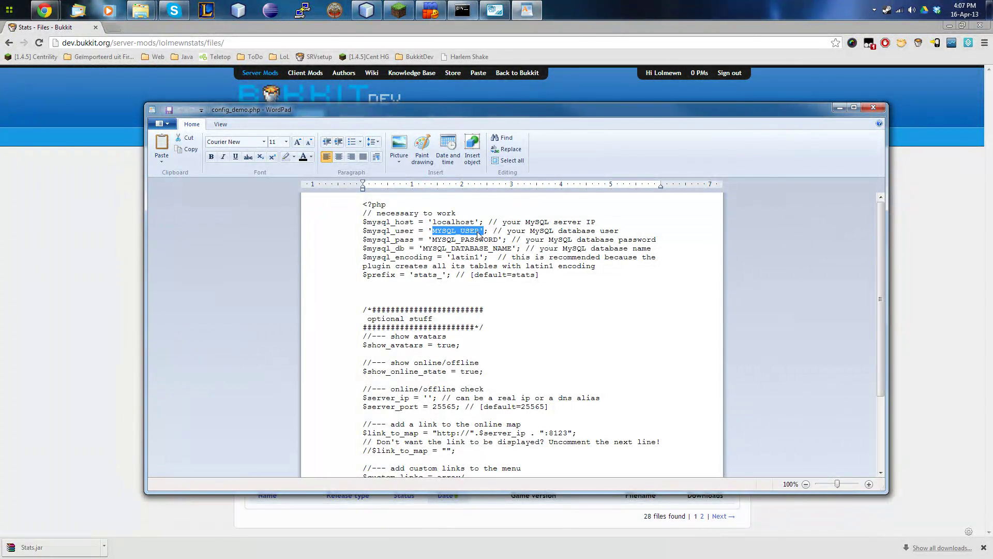
type("as")
key("BackSpace")
key("ctrl+z")
key("shift+Left")
key("shift+Left")
key("shift+Left")
key("BackSpace")
type("stats_tutorial")
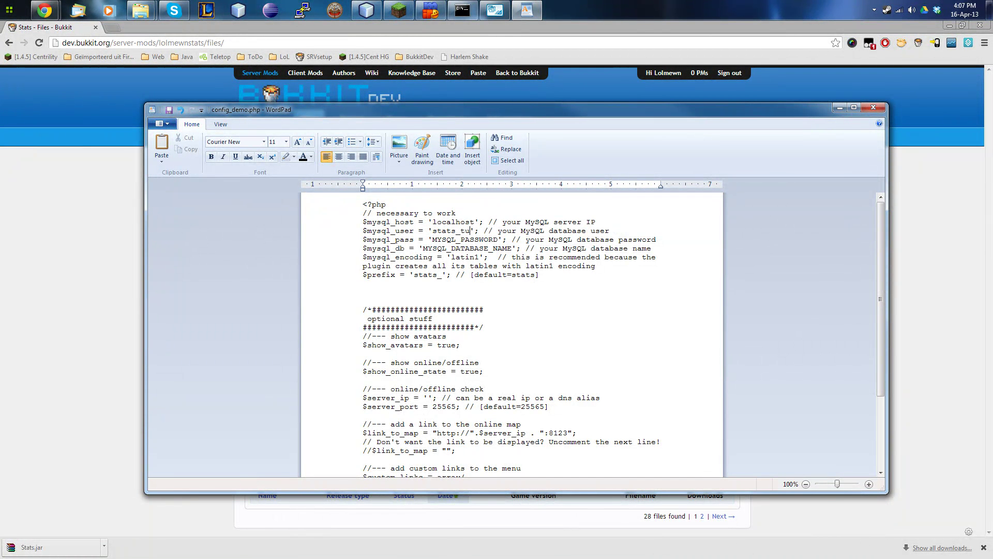
key("BackSpace")
key("BackSpace")
key("BackSpace")
key("BackSpace")
key("BackSpace")
key("BackSpace")
key("BackSpace")
key("BackSpace")
key("BackSpace")
key("BackSpace")
key("BackSpace")
key("BackSpace")
key("BackSpace")
key("BackSpace")
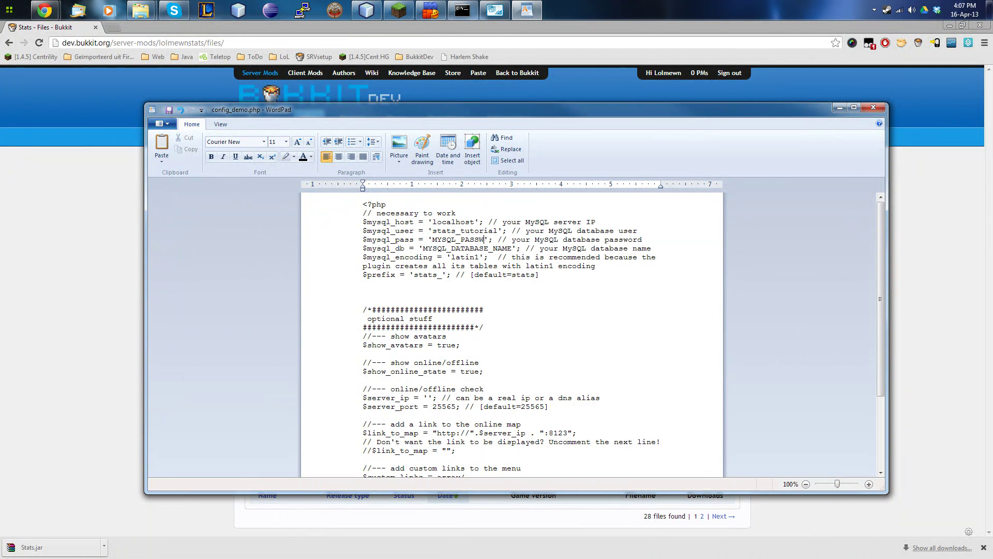
type("stats_tutorial")
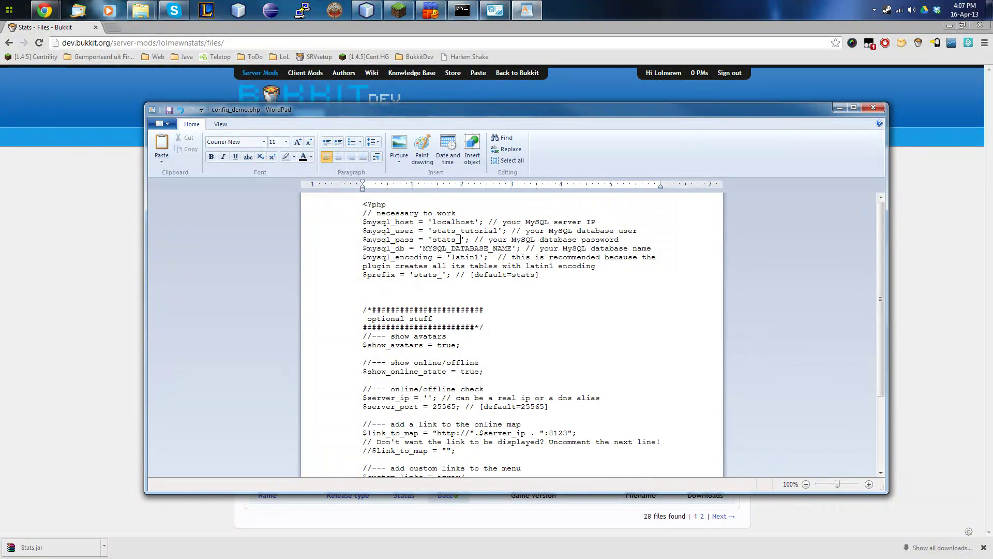
key("BackSpace")
key("BackSpace")
key("BackSpace")
key("BackSpace")
key("BackSpace")
key("BackSpace")
key("BackSpace")
key("BackSpace")
key("BackSpace")
key("BackSpace")
key("BackSpace")
key("BackSpace")
key("BackSpace")
key("BackSpace")
key("BackSpace")
key("BackSpace")
key("BackSpace")
key("BackSpace")
key("BackSpace")
type("stats_tutorial")
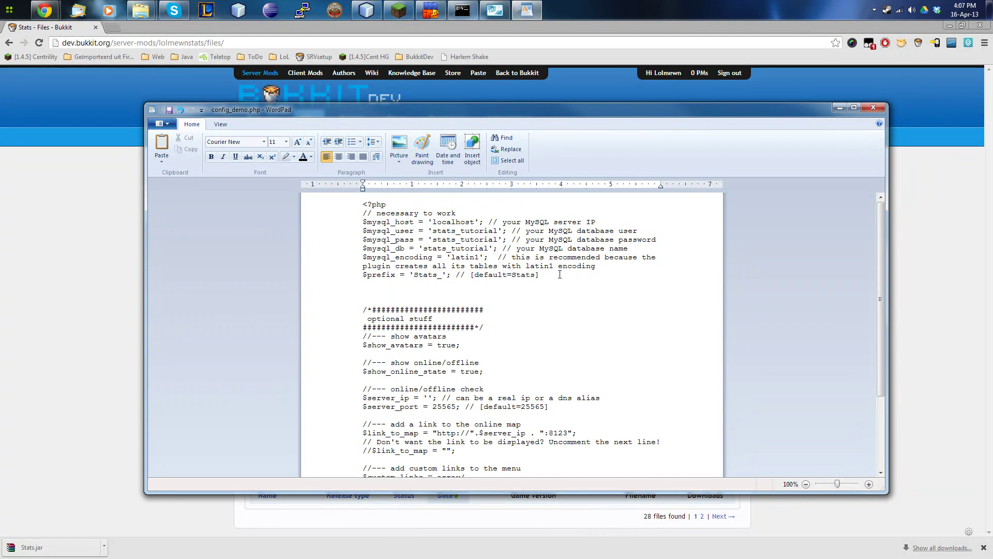
Set $server_ip to localhost, enable the empty $link_to_map line and comment out the map URL.
scroll(559, 275, "down", 3)
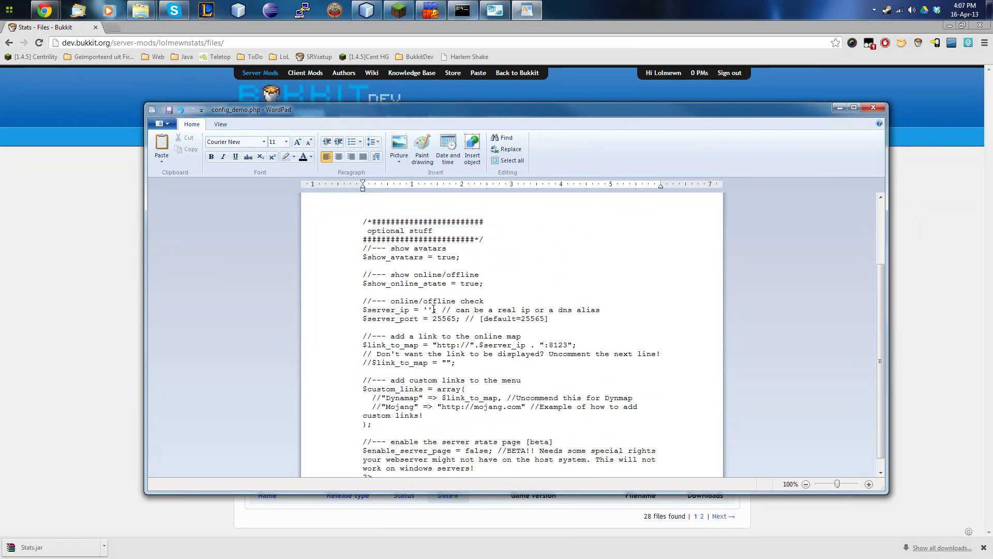
type("lo")
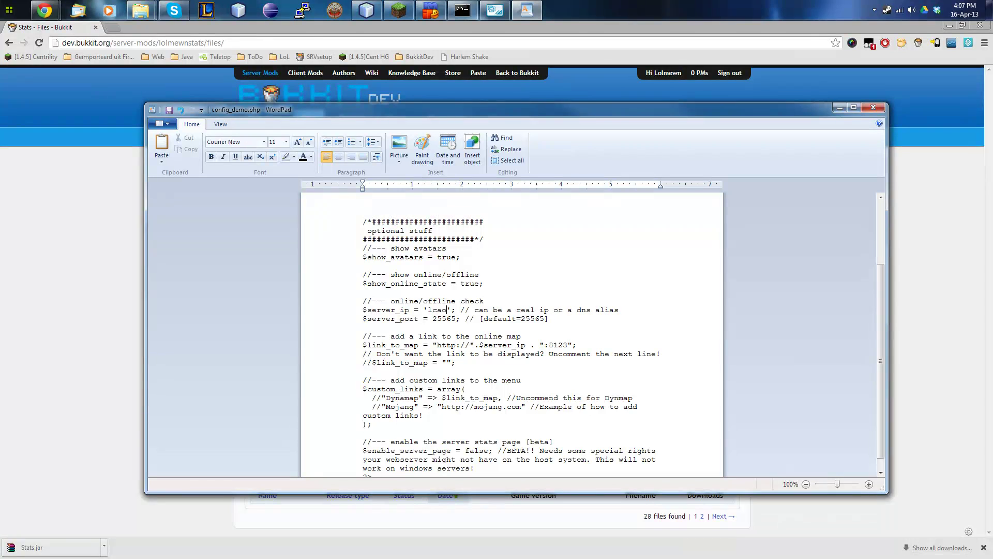
type("cahos")
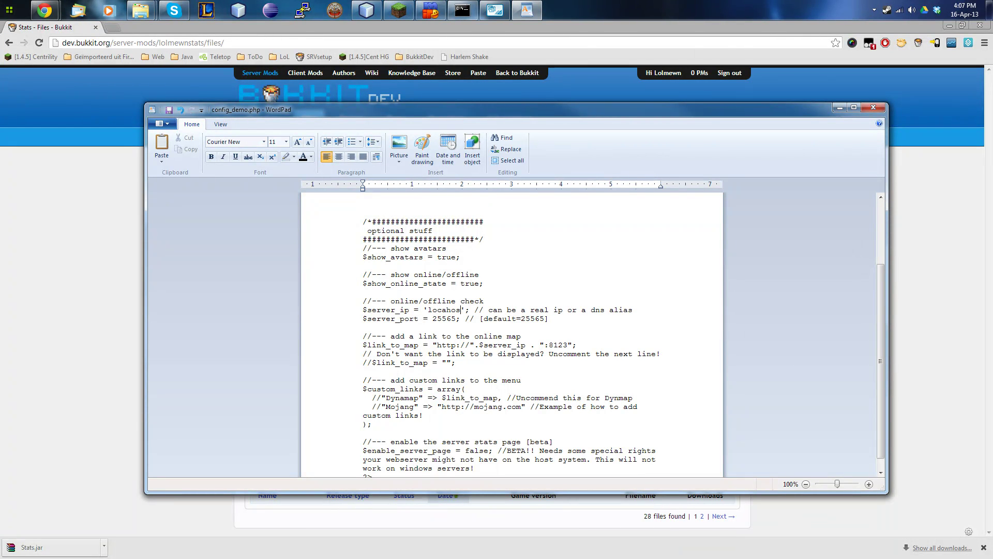
type("lost")
left_click(363, 362)
key("Delete")
key("Delete")
left_click(358, 345)
key("Left")
type("//")
Review the edited settings and close WordPad, saving config_demo.php.
scroll(419, 354, "down", 1)
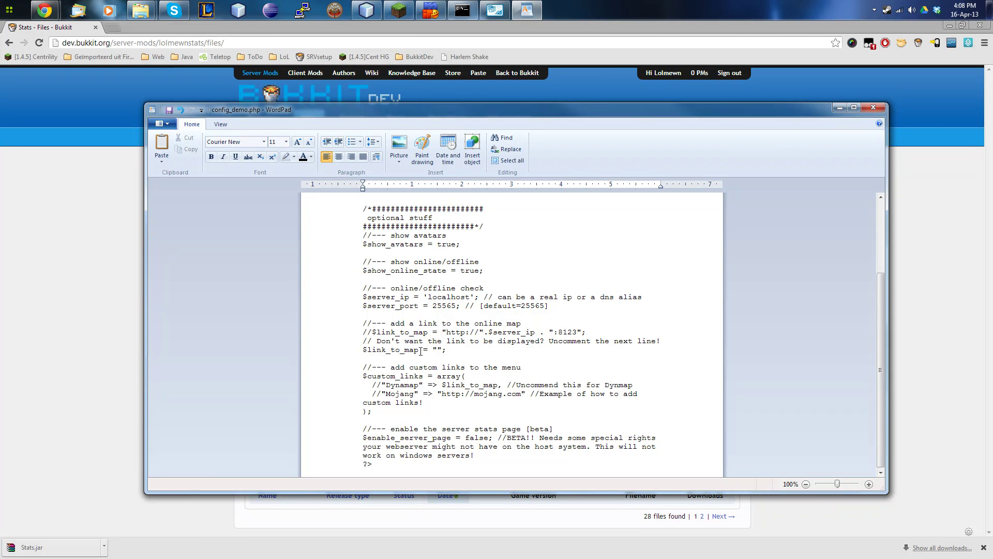
scroll(421, 351, "up", 2)
scroll(448, 379, "down", 2)
scroll(461, 414, "up", 4)
scroll(486, 322, "down", 4)
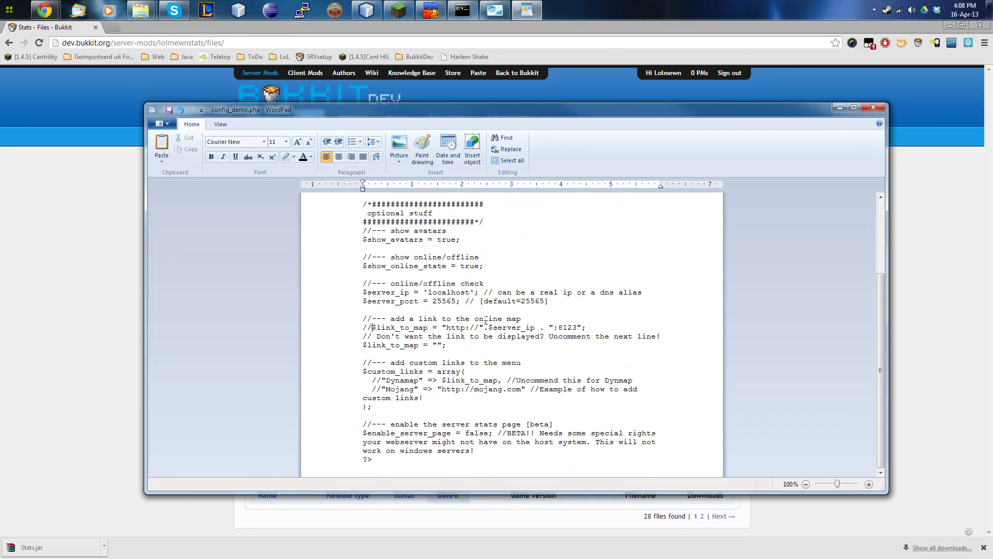
left_click(871, 108)
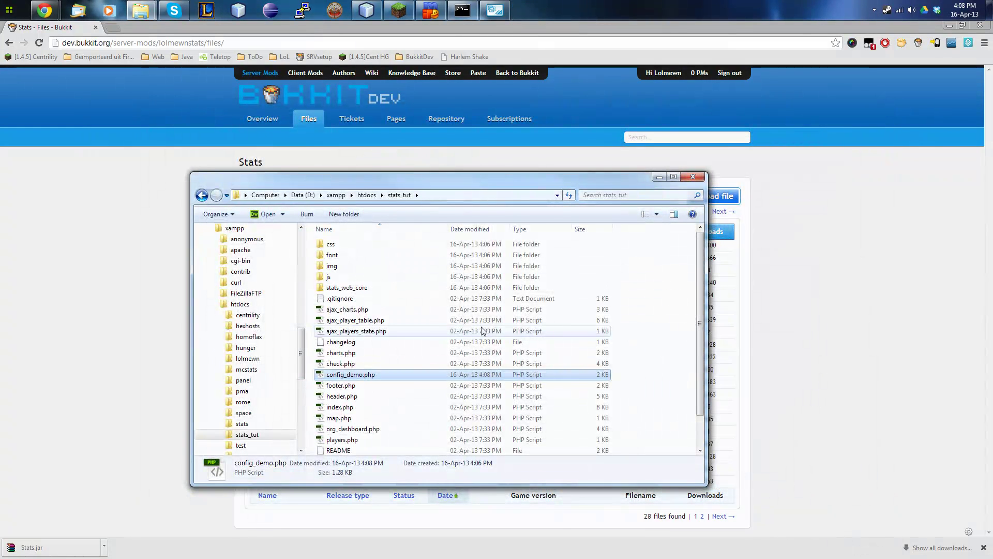
Rename config_demo.php to config.php and start a new blank Chrome tab.
right_click(349, 376)
left_click(381, 349)
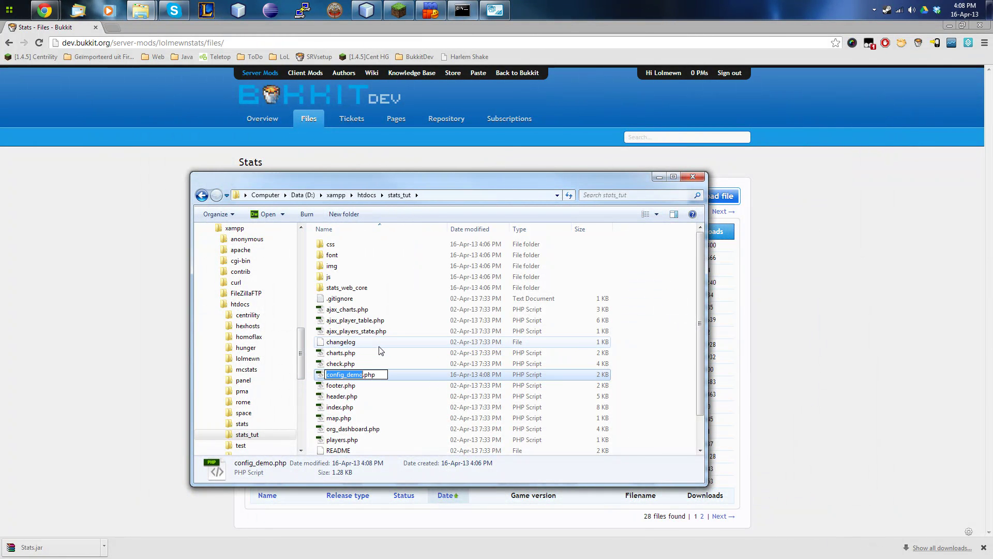
key("Right")
key("BackSpace")
key("BackSpace")
key("BackSpace")
key("BackSpace")
key("BackSpace")
key("Return")
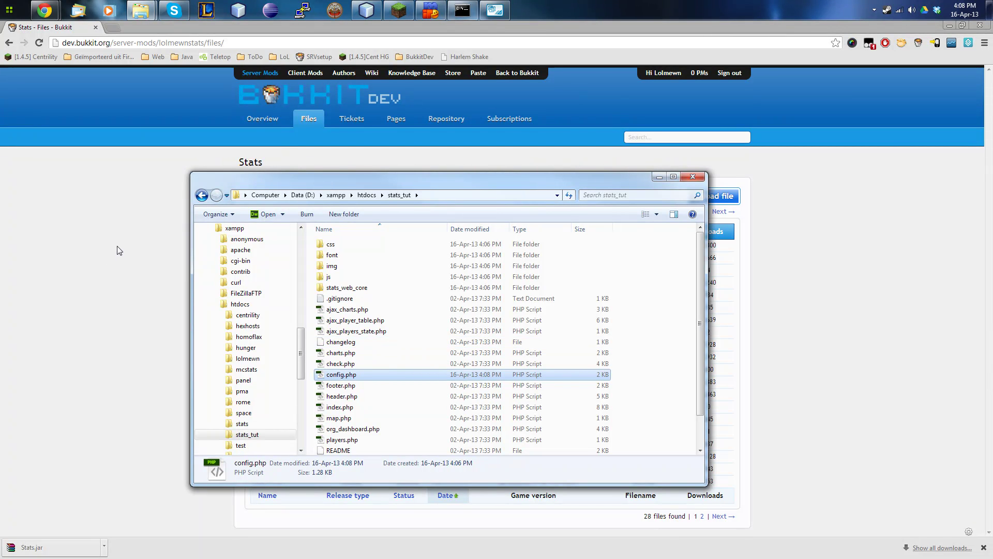
left_click(119, 250)
key("ctrl+t")
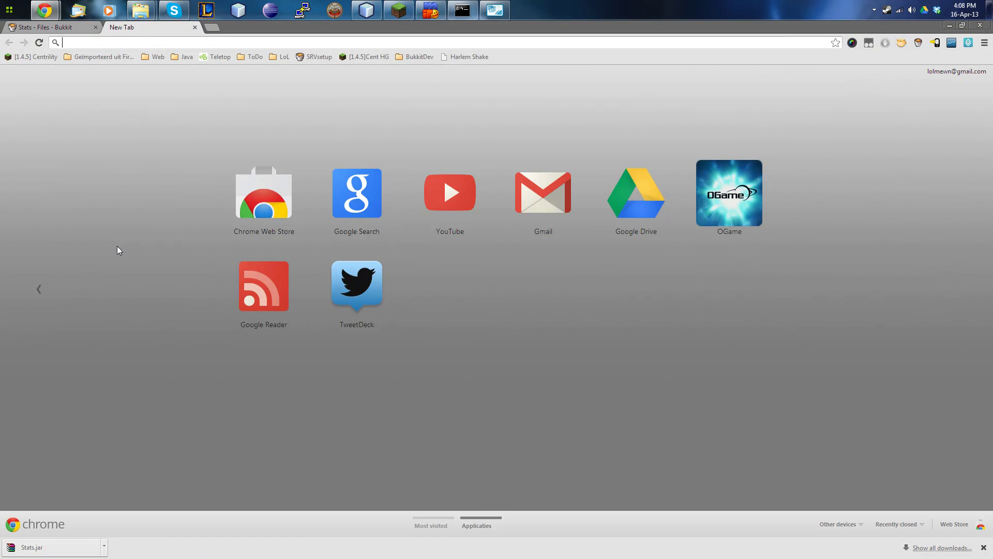
Load WEBStatsX at localhost/stats_tut and open the top player's page showing 5m 28s playtime.
type("localhost/stat")
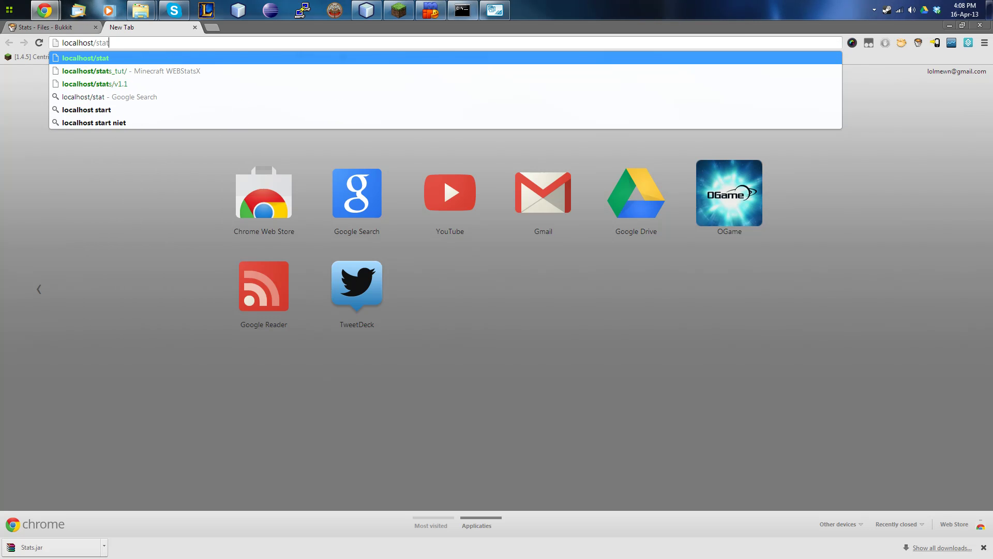
key("Down")
key("Return")
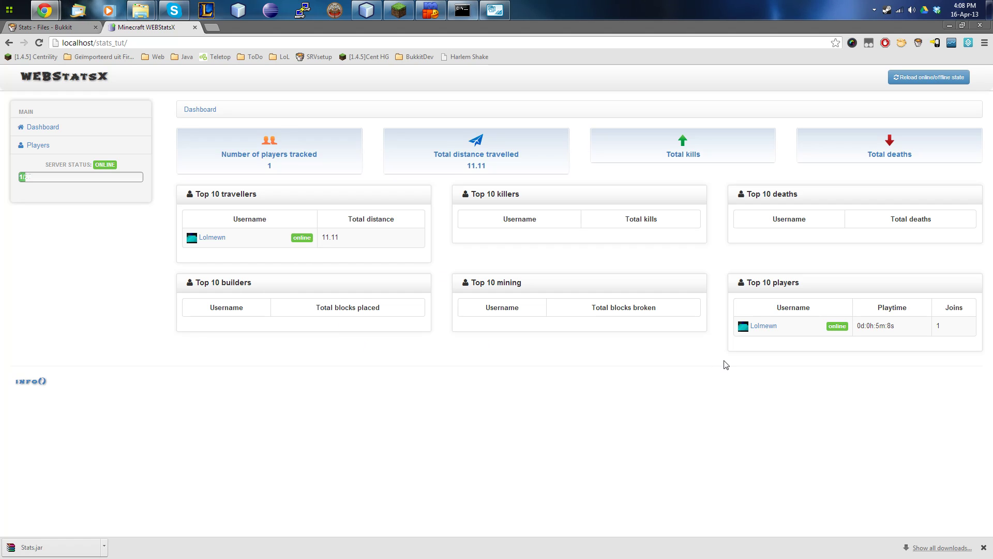
left_click(767, 328)
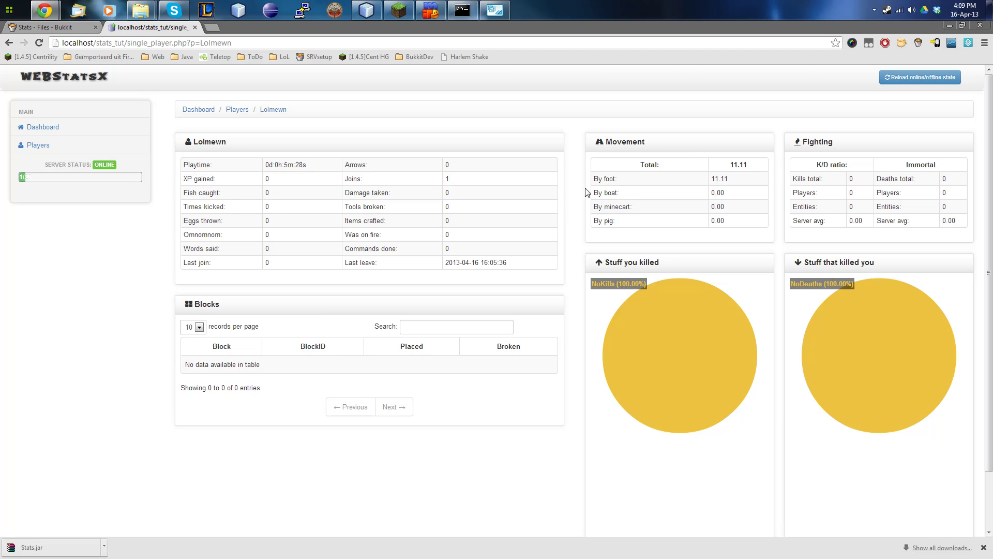
Close the stats tab, disconnect in Minecraft and rejoin the Local server.
left_click(195, 28)
left_click(399, 10)
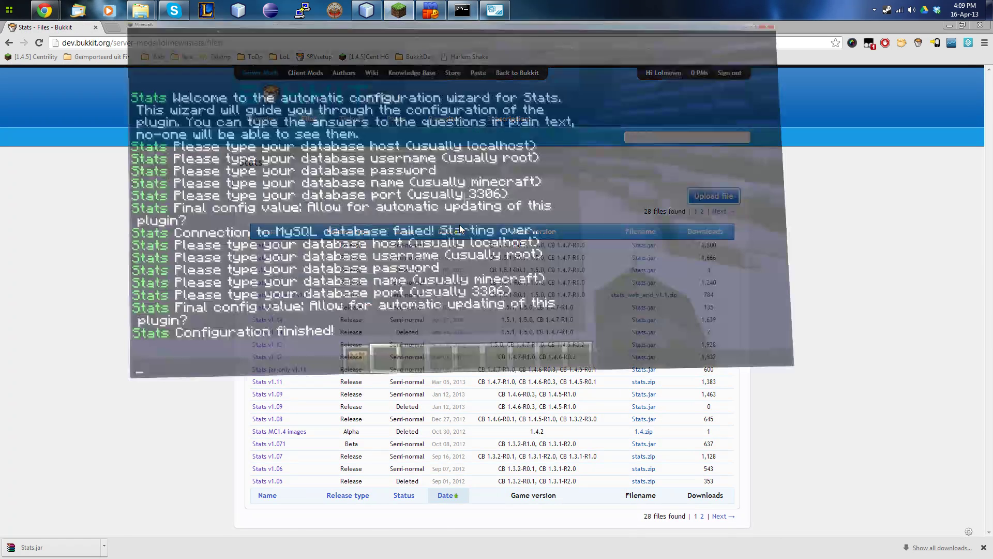
key("Escape")
key("Escape")
left_click(490, 397)
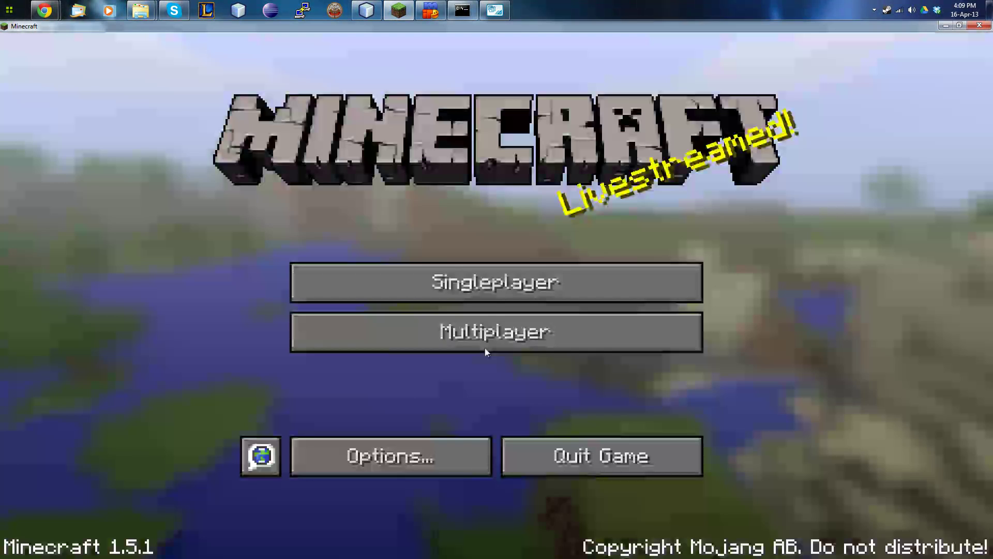
left_click(495, 239)
left_click(495, 240)
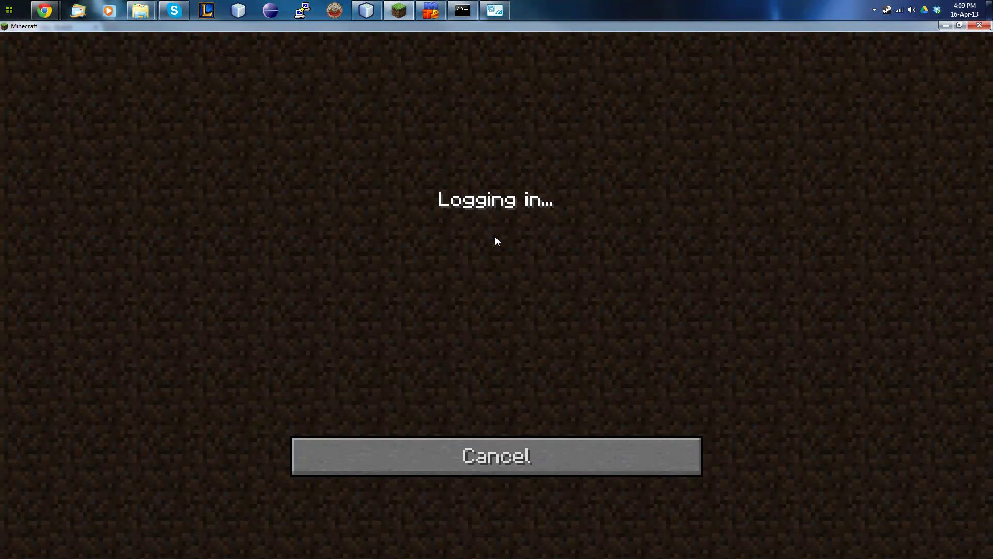
Check the server console, then close the Minecraft game window.
key("t")
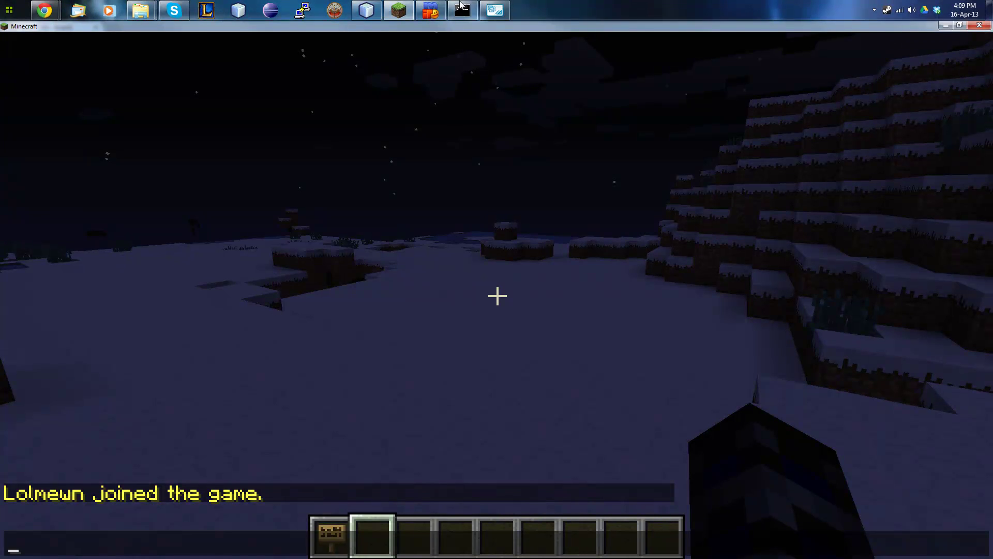
left_click(462, 11)
left_click(519, 205)
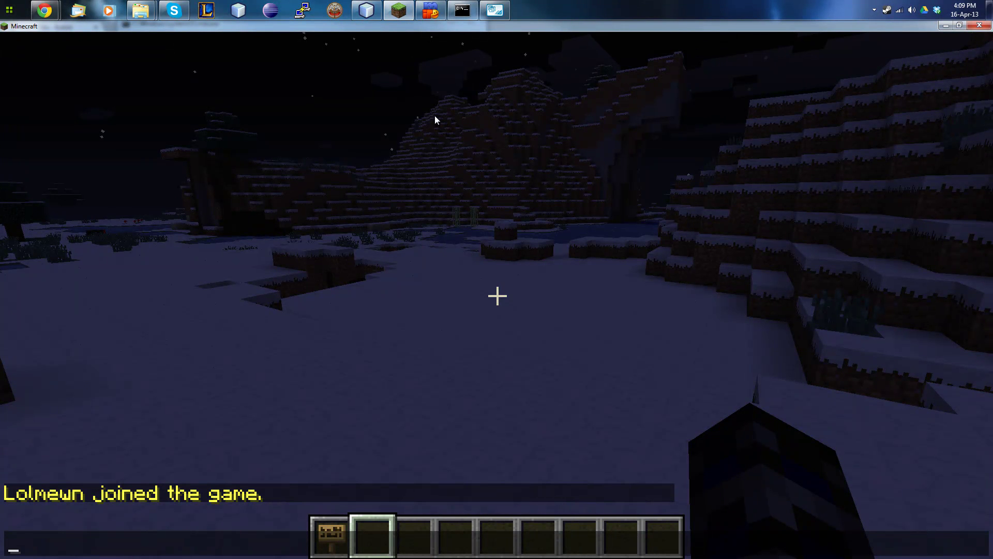
left_click(979, 27)
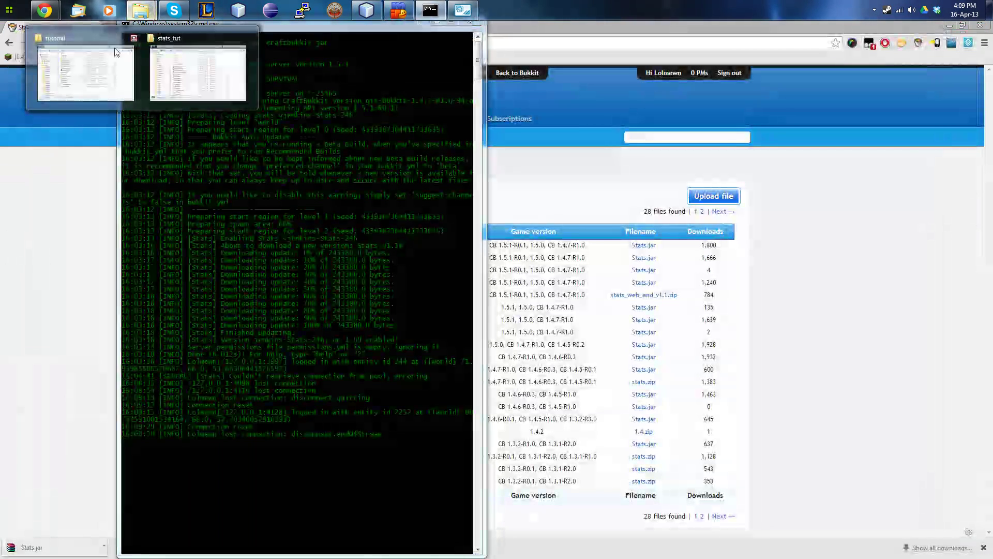
Open plugins > Stats > config.yml from the tutorial folder in WordPad.
left_click(124, 32)
double_click(232, 116)
double_click(216, 127)
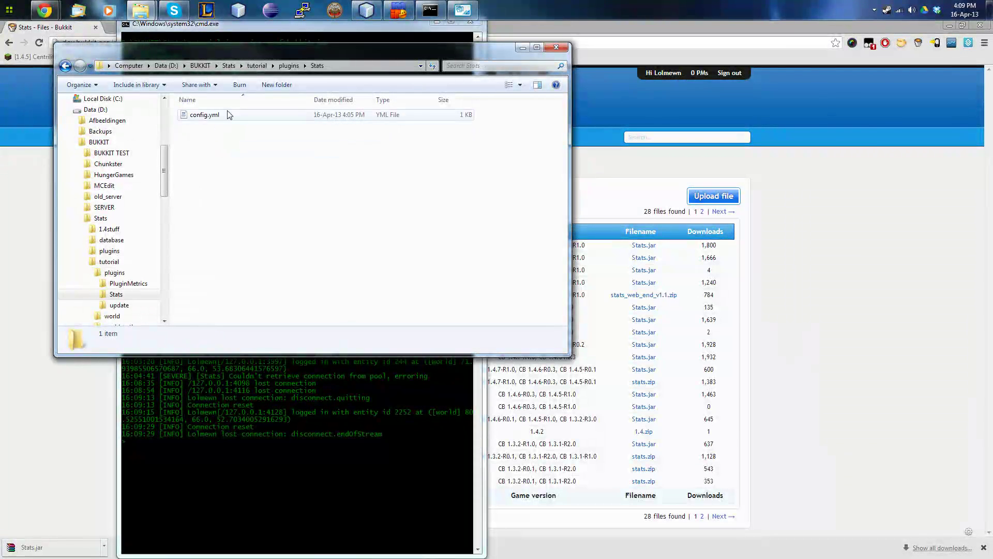
double_click(225, 117)
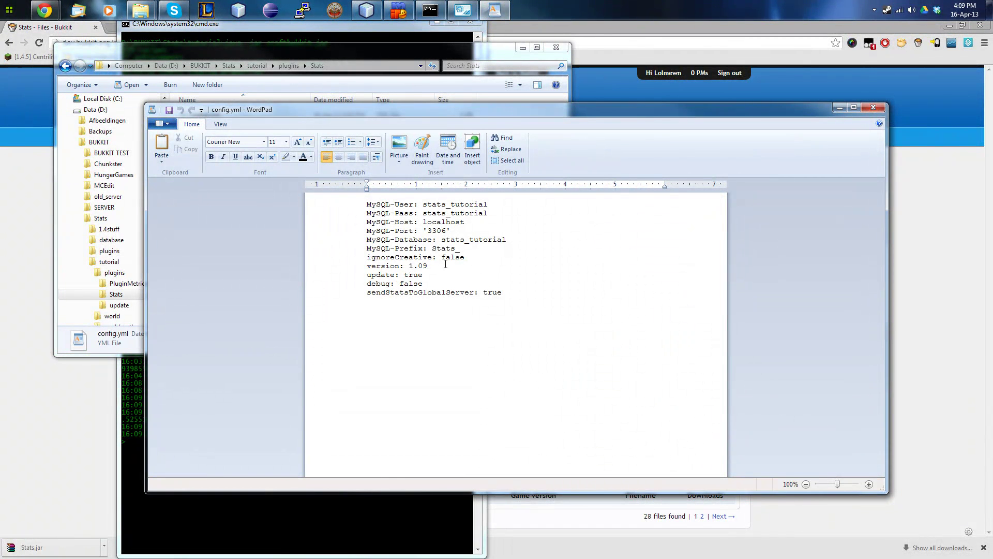
Highlight the ignoreCreative, update: true, debug: false and sendStatsToGlobalServer settings in turn.
left_click_drag(386, 260, 492, 260)
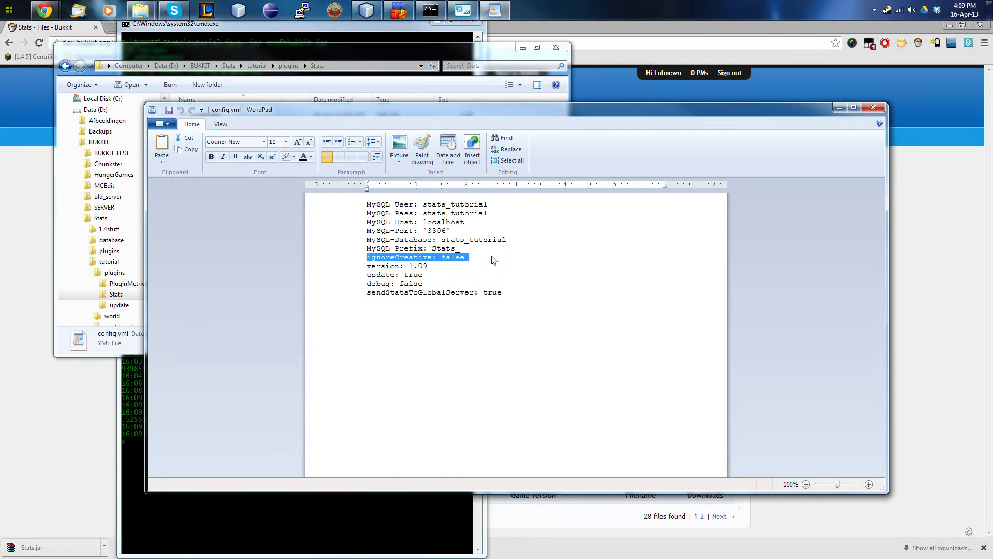
double_click(413, 275)
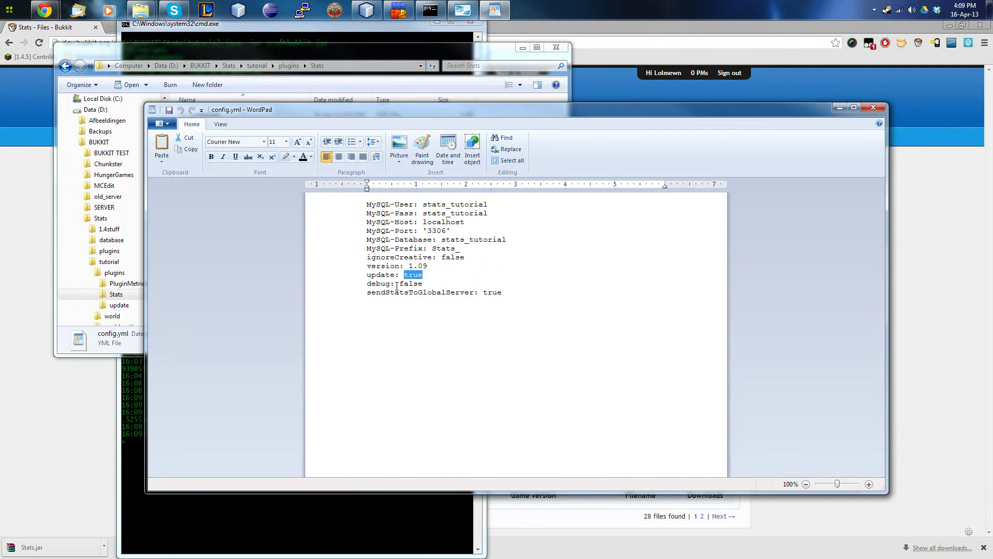
left_click_drag(367, 284, 465, 291)
left_click(458, 281)
left_click_drag(368, 292, 501, 292)
left_click(439, 297)
Log in to the StatsGlobal PuTTY session with the account's login name and password.
right_click(301, 11)
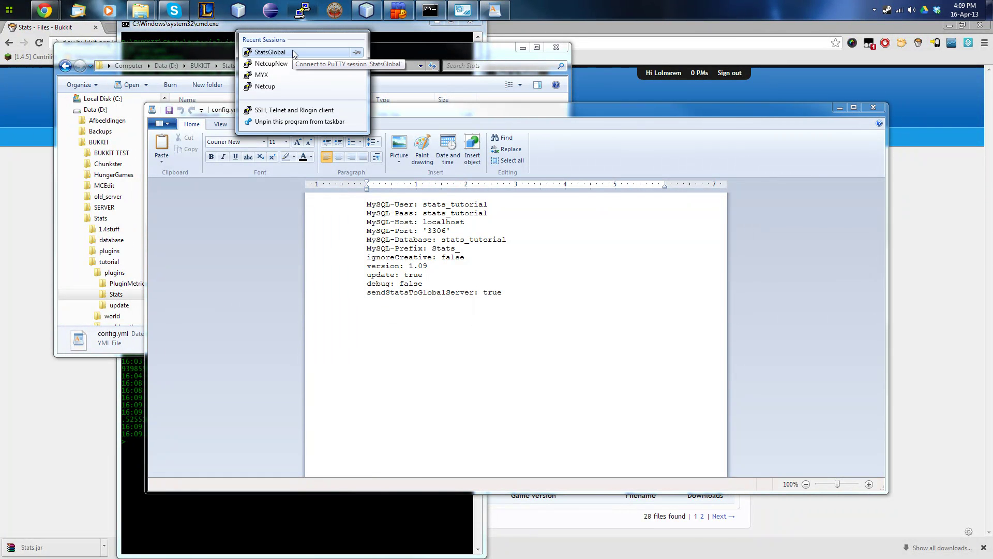
left_click(293, 53)
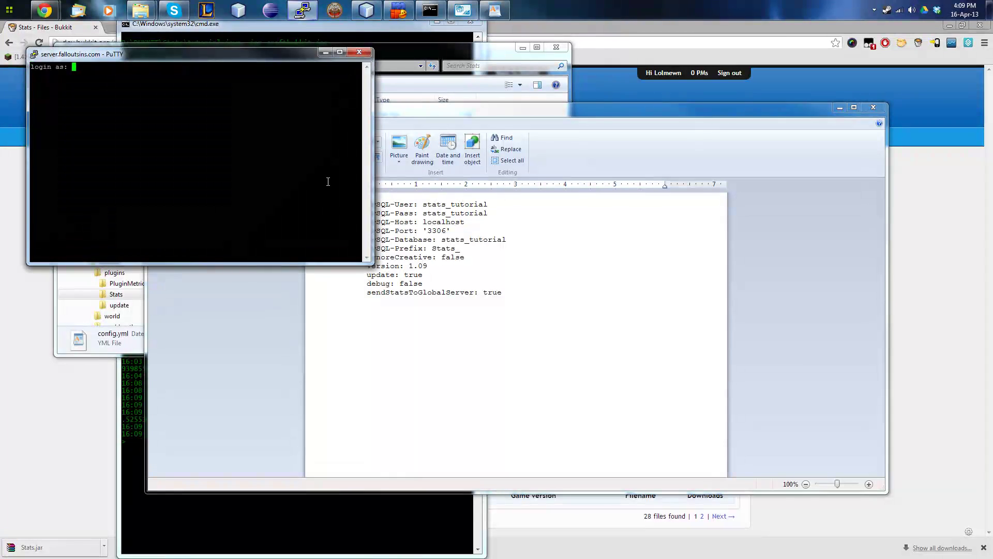
type("lolmewn")
key("Return")
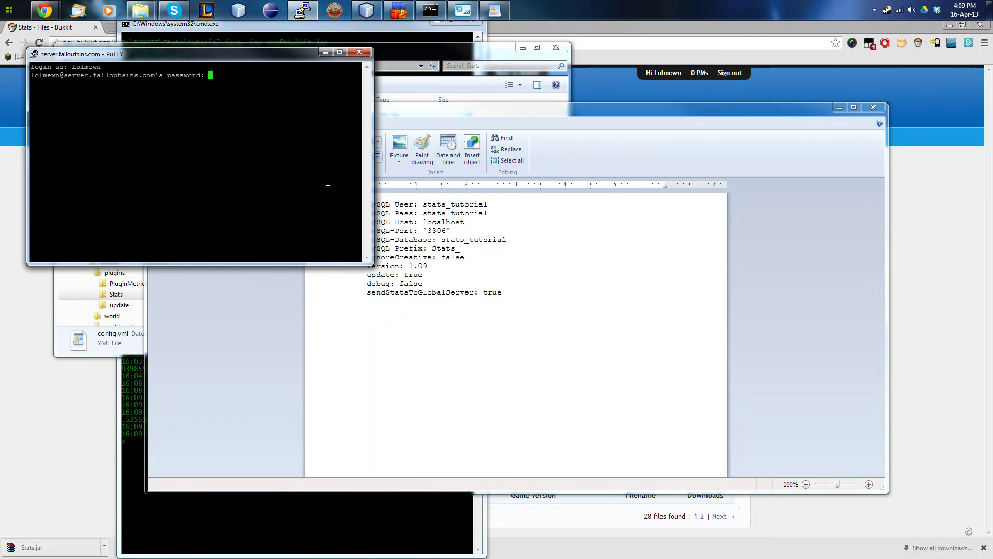
key("Return")
Reattach to the globalstats screen with screen -r and stretch the terminal to full height.
type("screen -r")
key("Return")
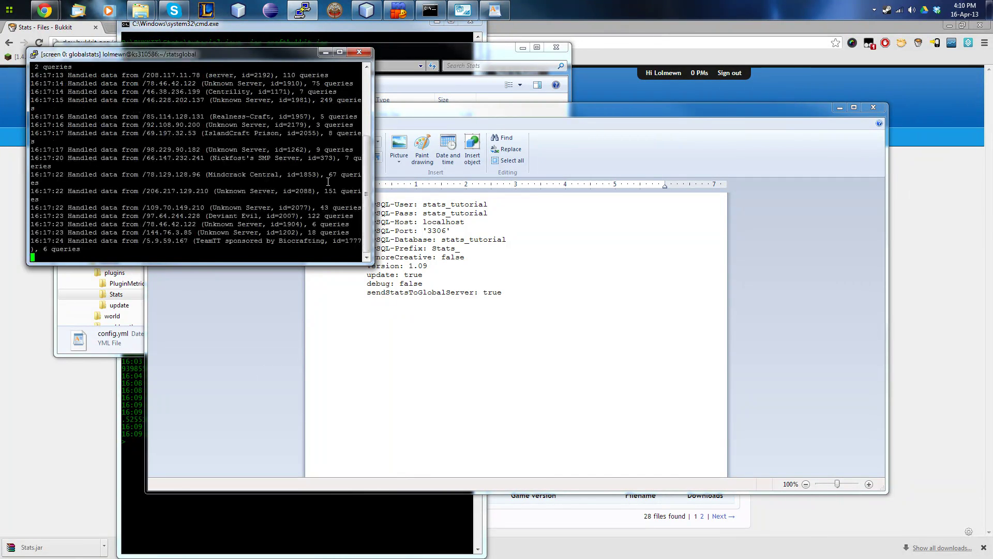
double_click(317, 262)
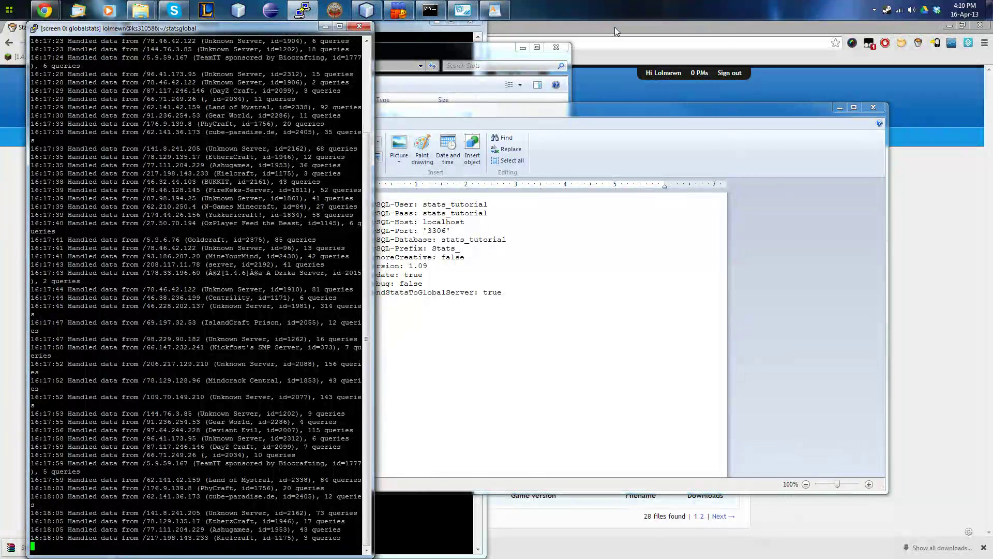
left_click(614, 27)
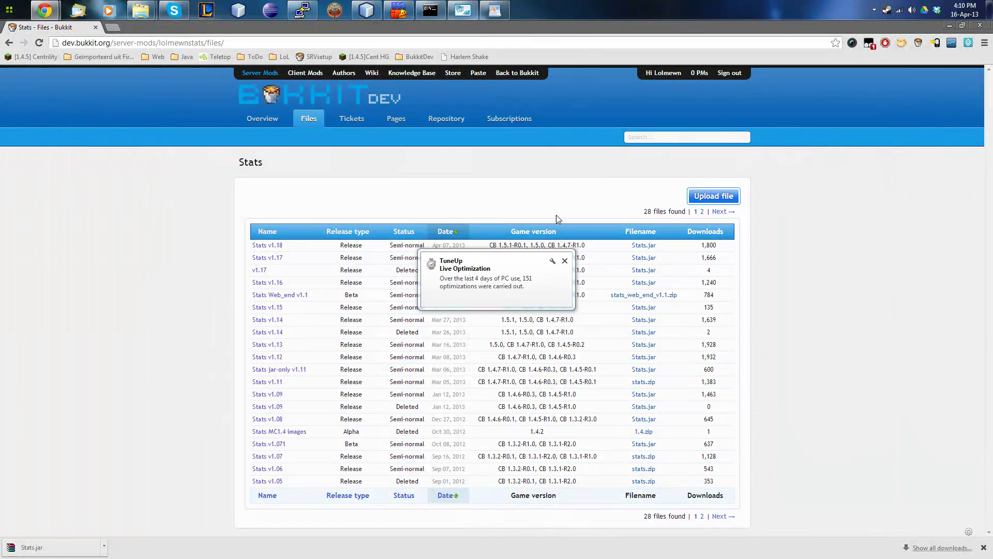
Dismiss the TuneUp popup and follow the Stats overview's 'Please read BEFORE commenting' link to the commenting rules.
left_click(565, 261)
left_click(262, 119)
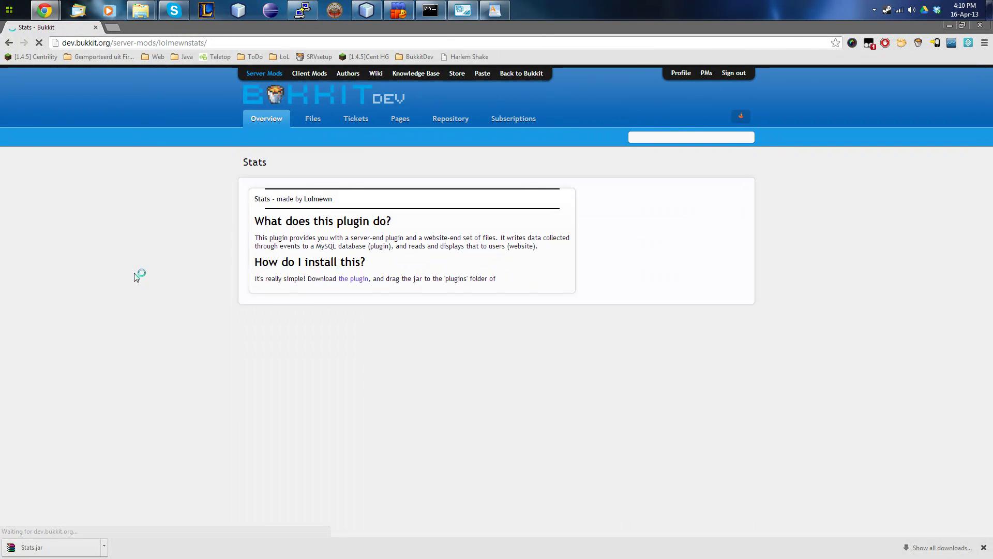
scroll(138, 285, "down", 10)
scroll(201, 325, "down", 5)
scroll(201, 325, "up", 1)
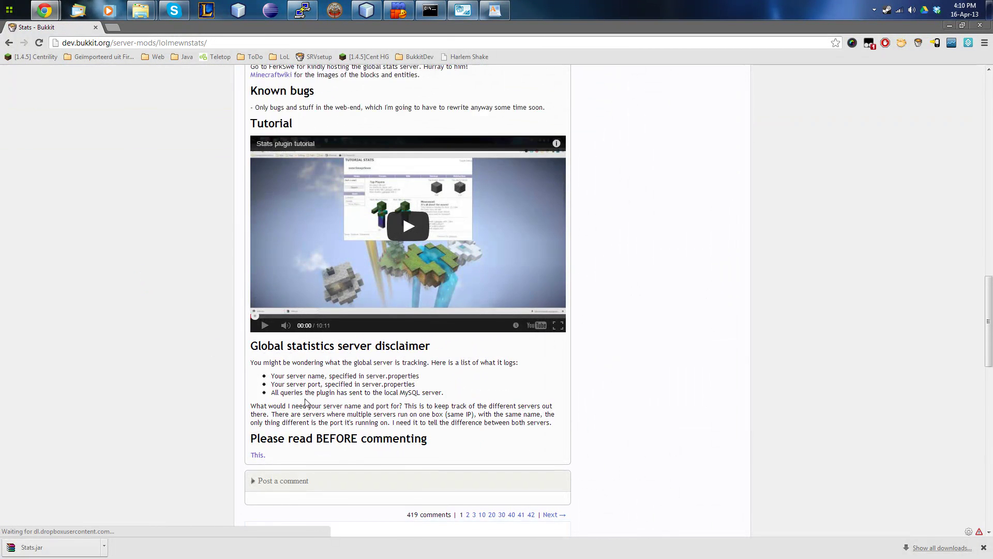
left_click_drag(249, 438, 446, 437)
left_click(270, 448)
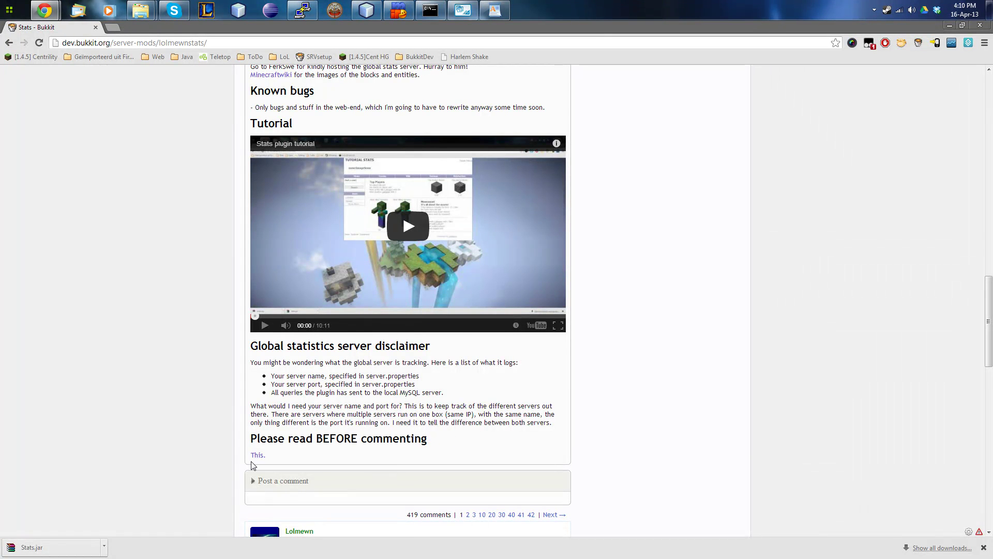
left_click(256, 455)
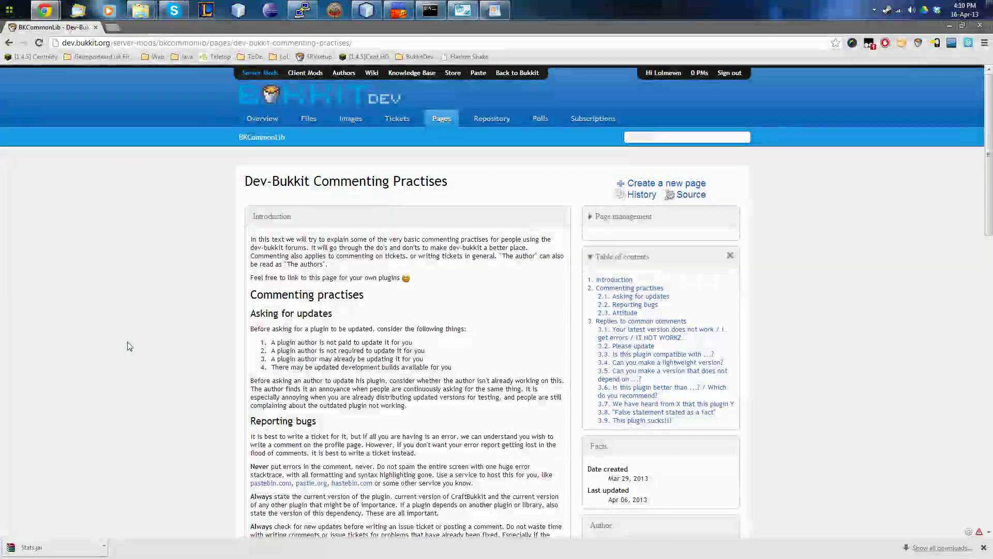
scroll(130, 346, "down", 3)
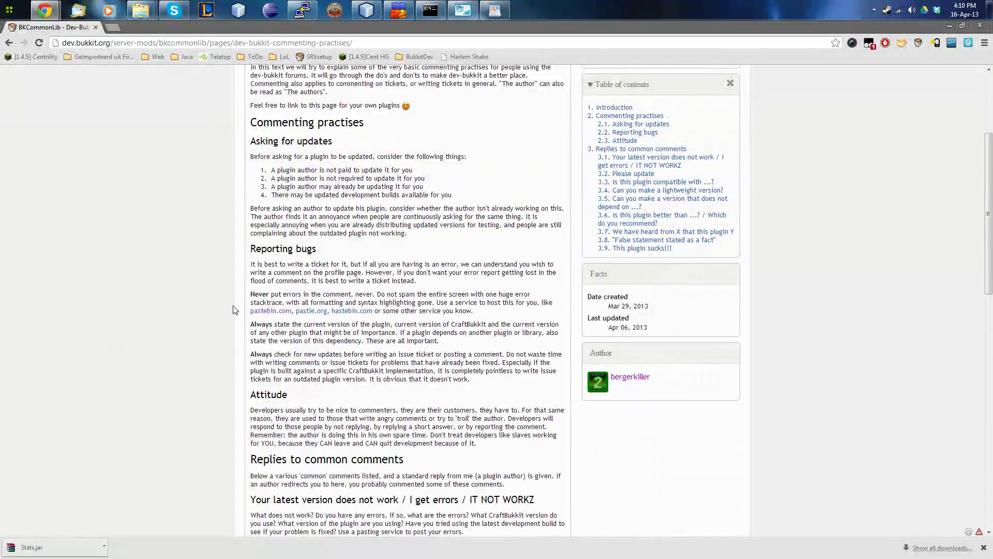
scroll(233, 306, "down", 3)
scroll(205, 237, "down", 10)
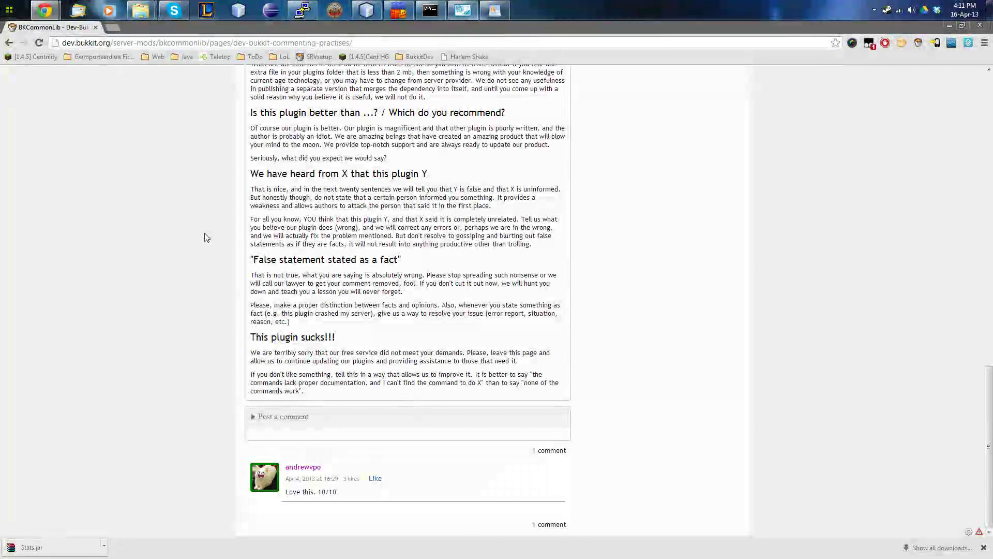
scroll(206, 237, "up", 2)
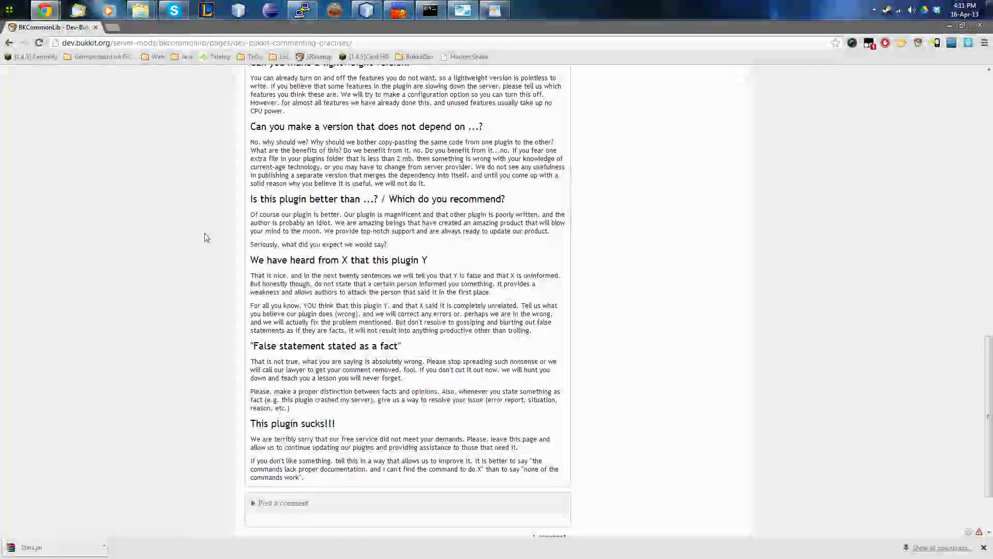